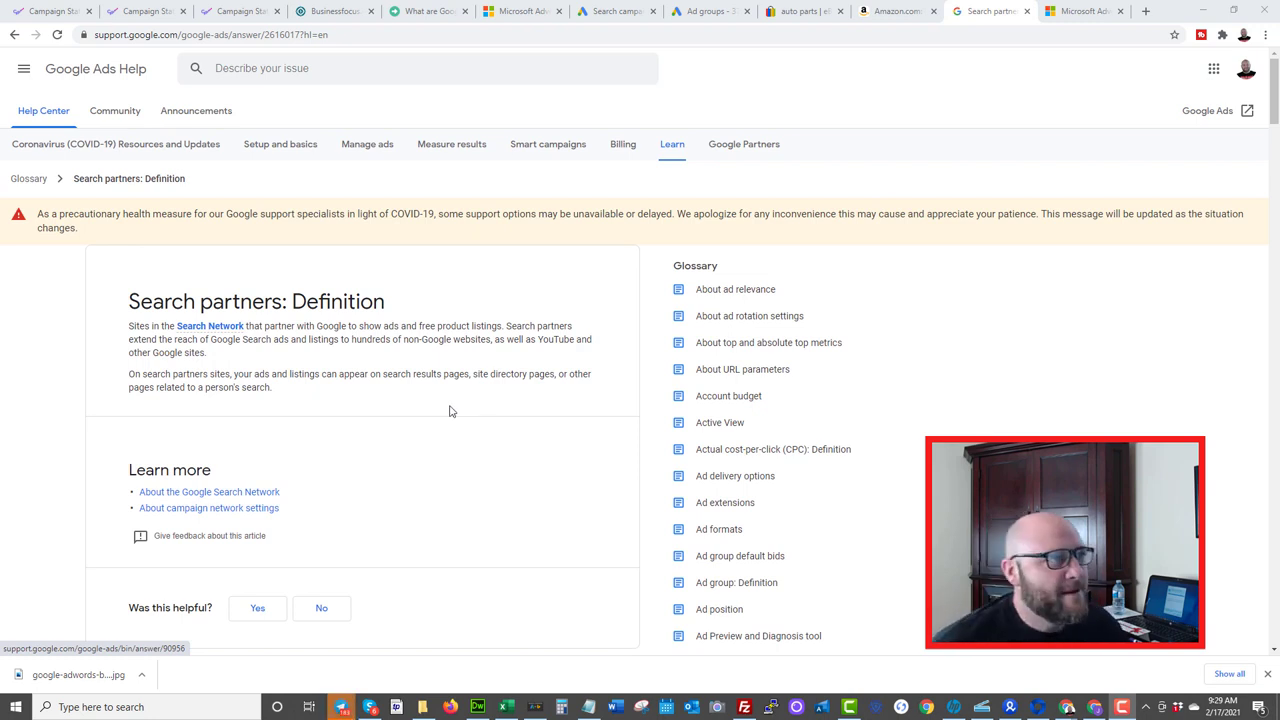
Review the Microsoft Advertising search partners page, including the reasons for using search partners.
left_click(1069, 10)
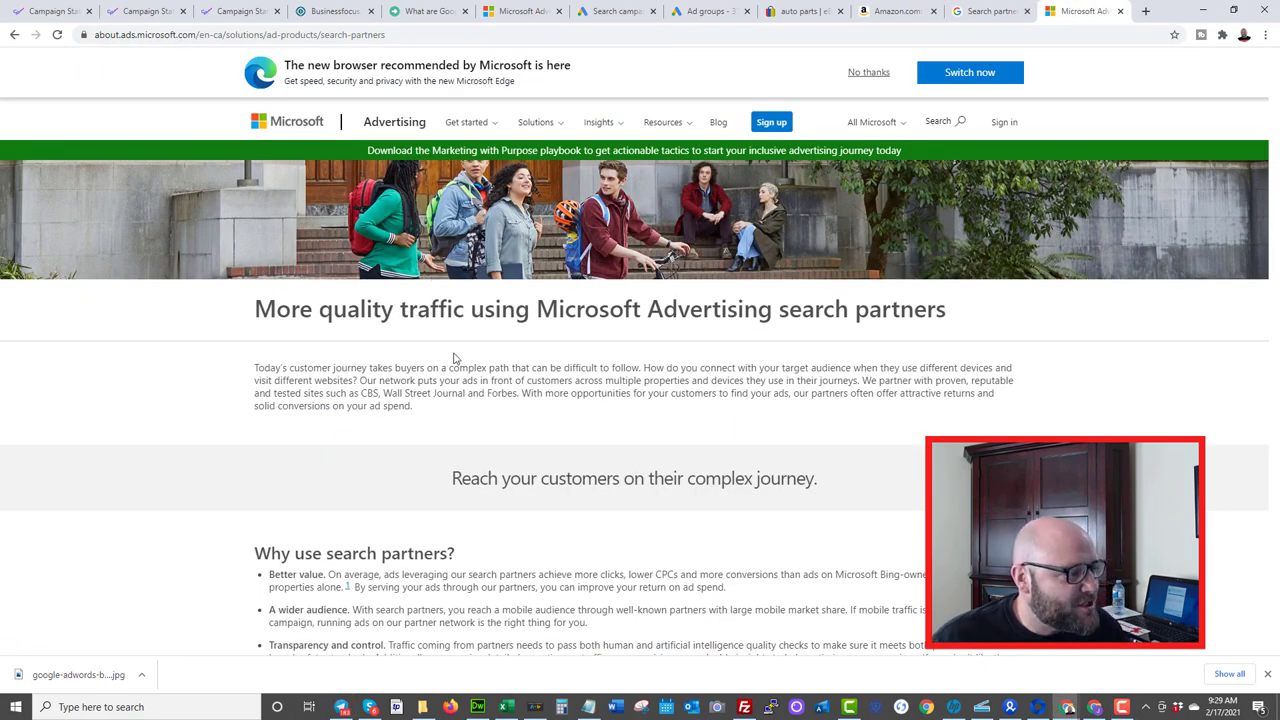
scroll(449, 360, "down", 2)
scroll(338, 449, "down", 1)
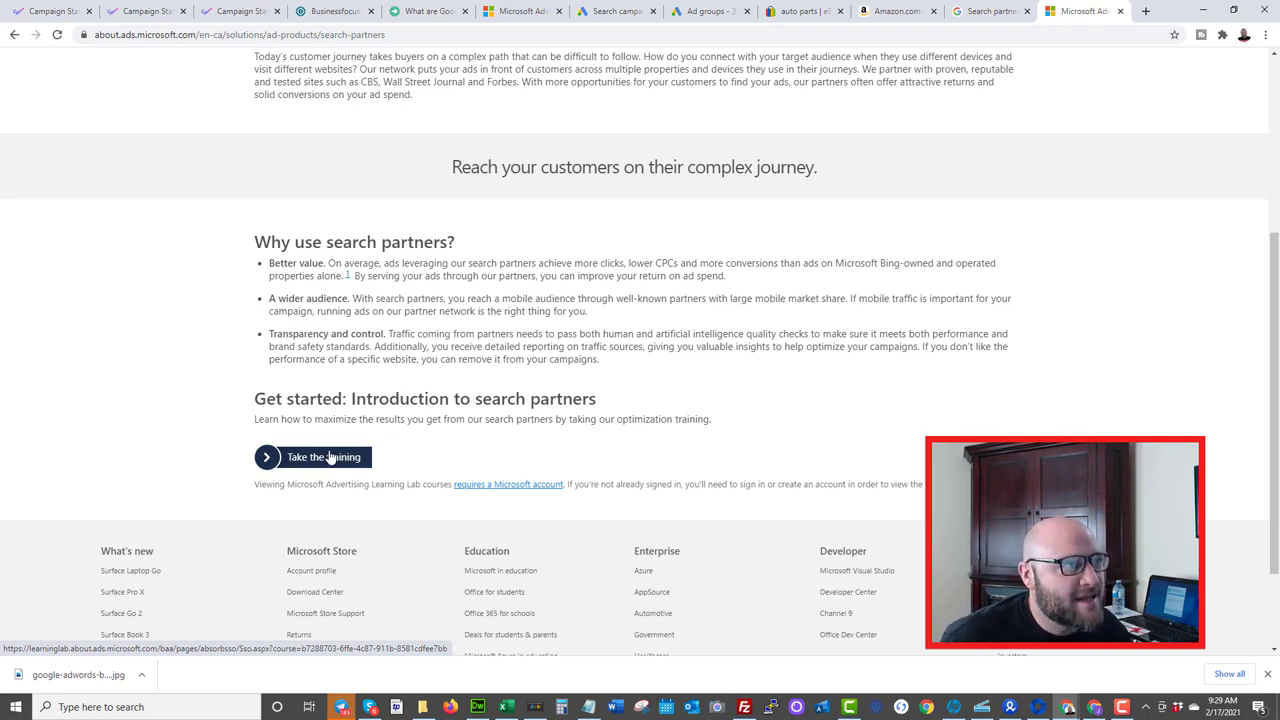
Examine the search partner ads beneath the auto parts listings in the eBay search results.
left_click(804, 11)
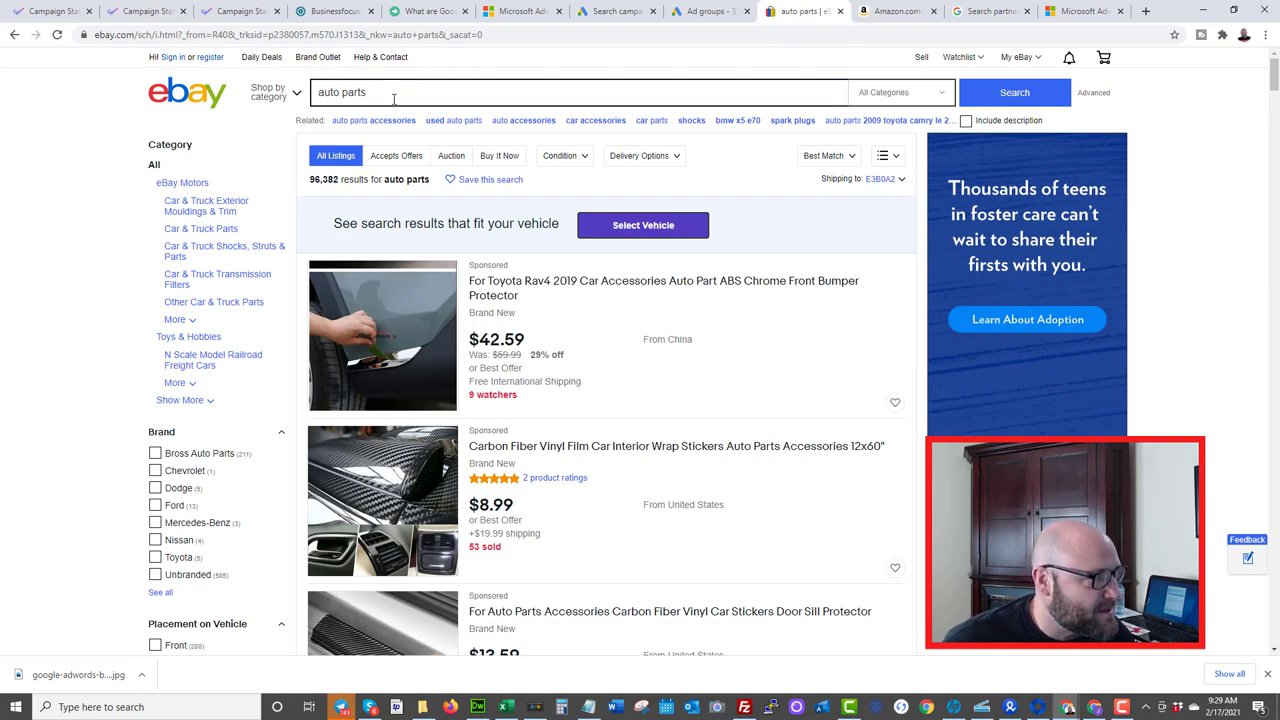
left_click(394, 99)
scroll(56, 378, "down", 15)
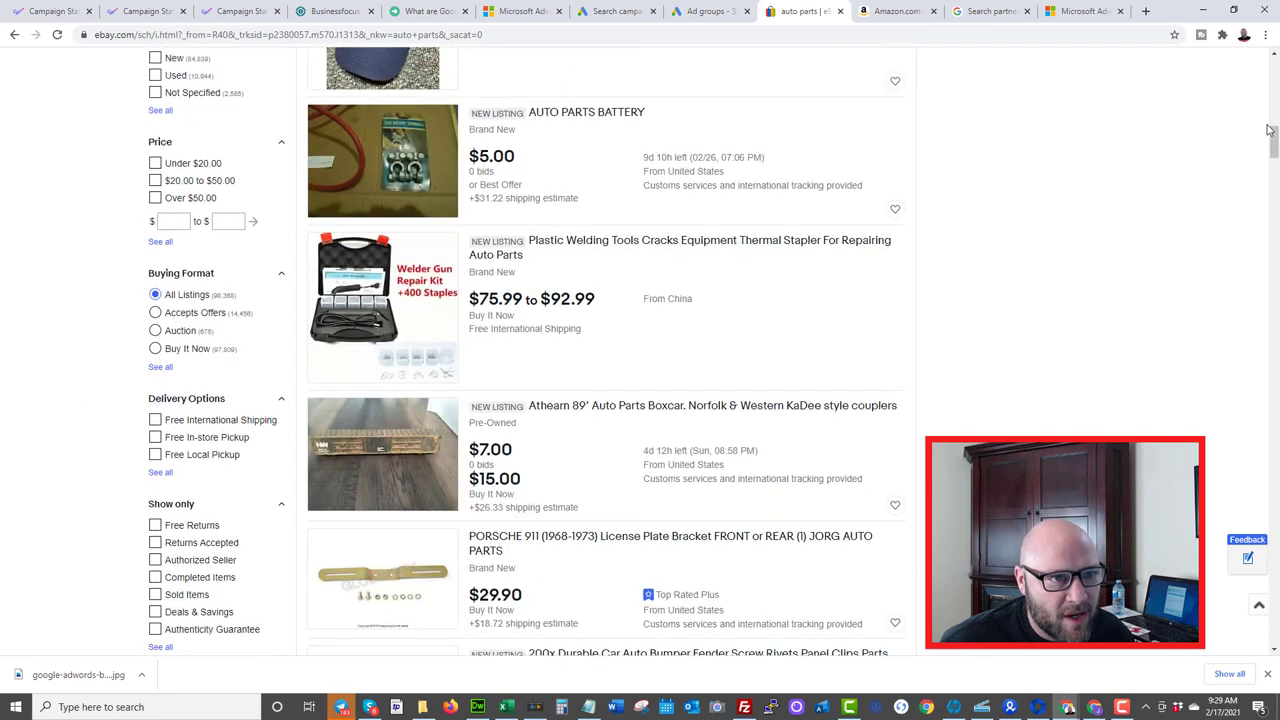
left_click_drag(1273, 149, 1265, 607)
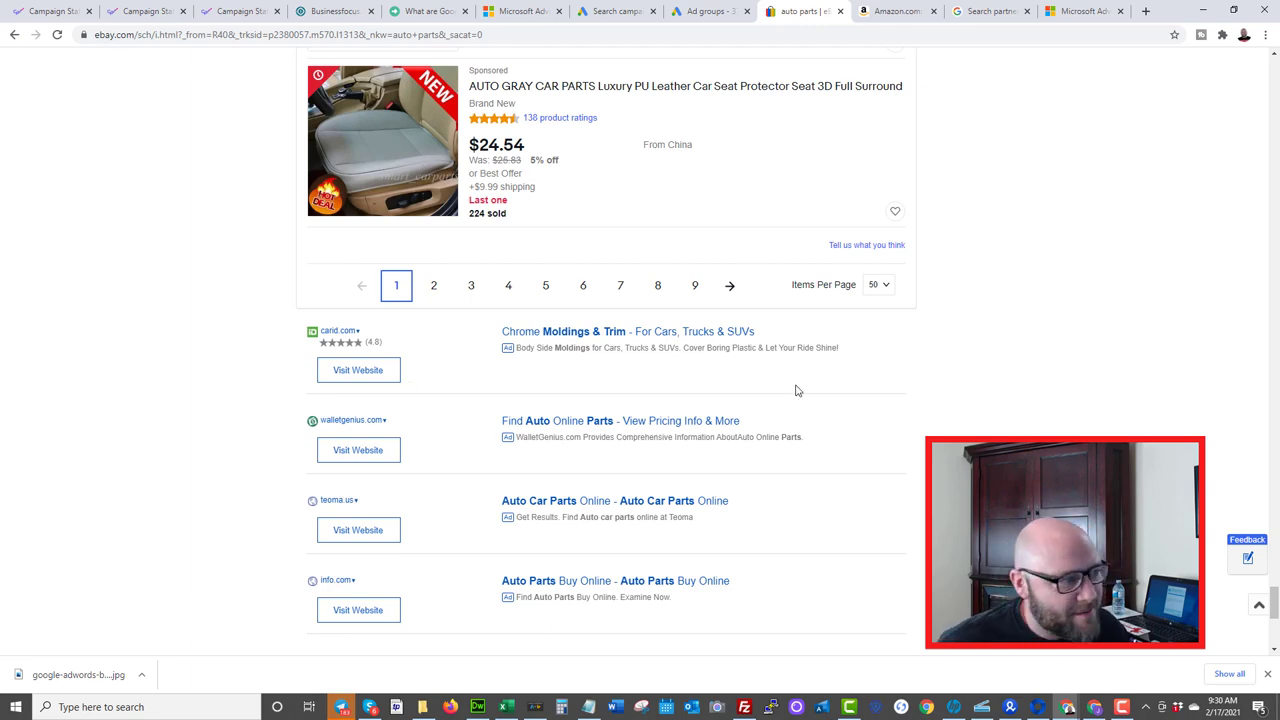
scroll(1097, 351, "up", 1)
scroll(1097, 351, "up", 15)
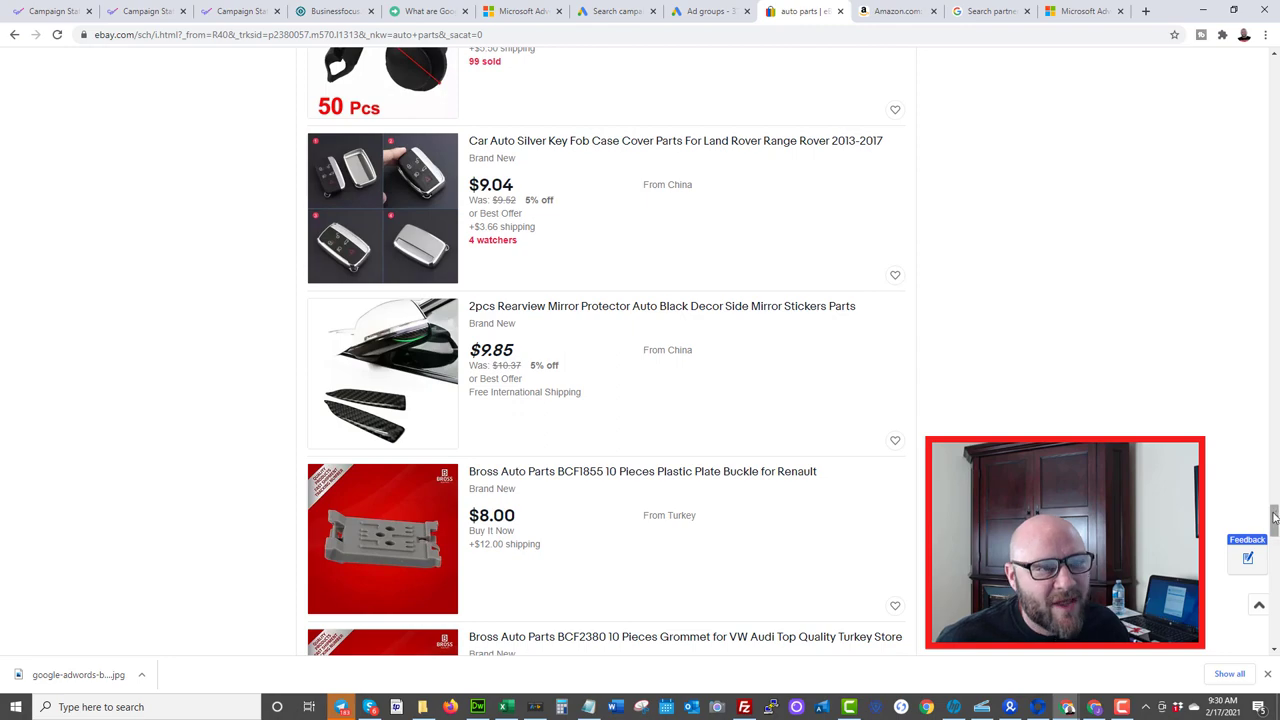
left_click_drag(1274, 520, 1271, 37)
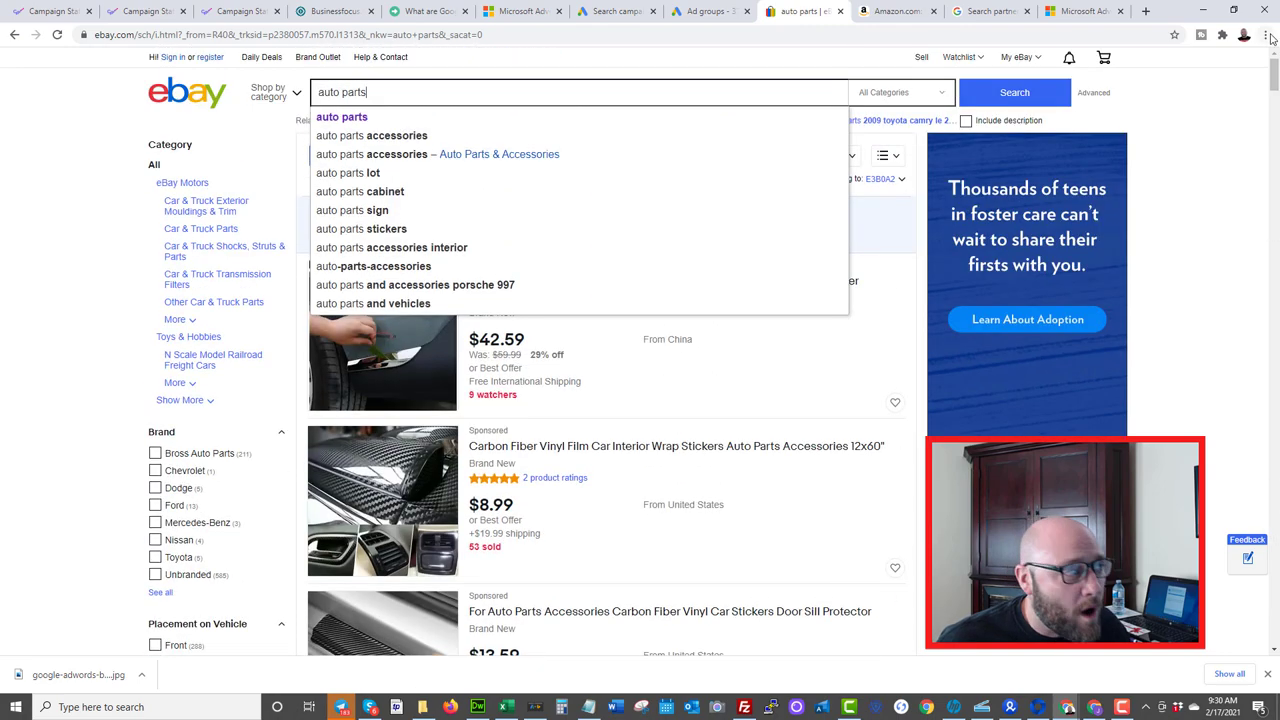
Switch to the new Leads-Search-42 campaign in Google Ads and exclude the Google Display Network in its network settings.
left_click(12, 241)
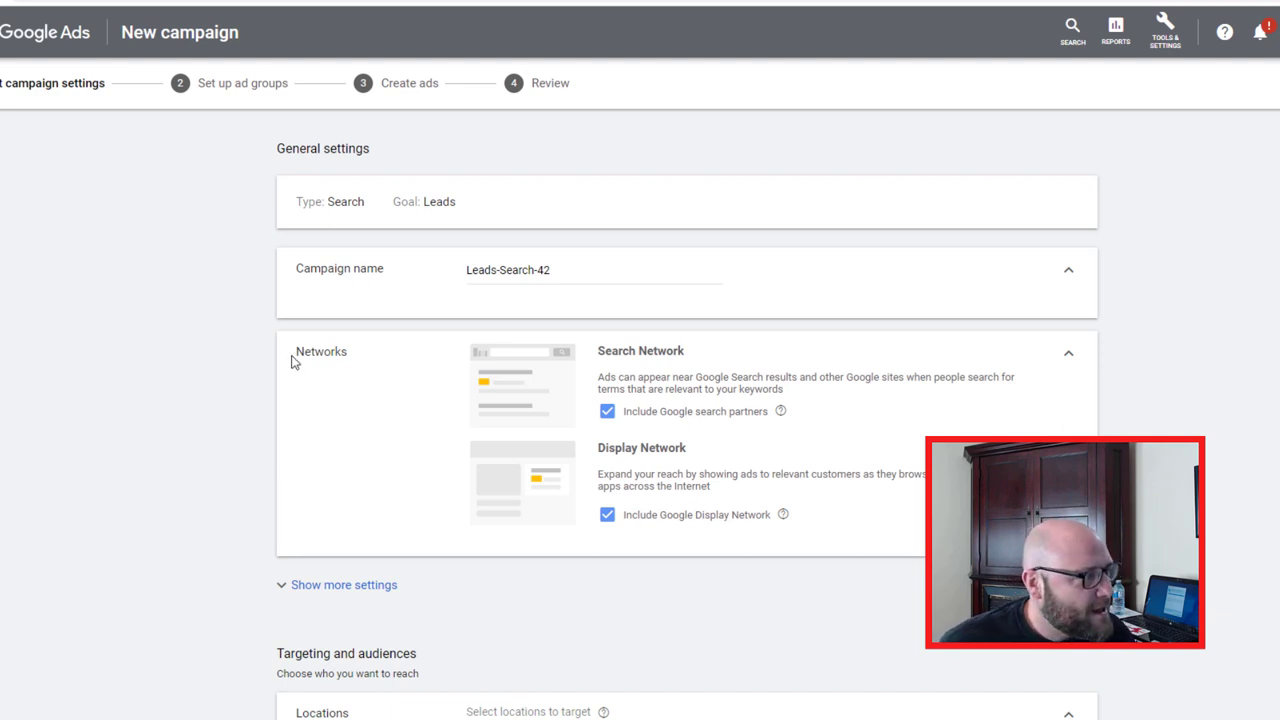
left_click_drag(296, 347, 347, 347)
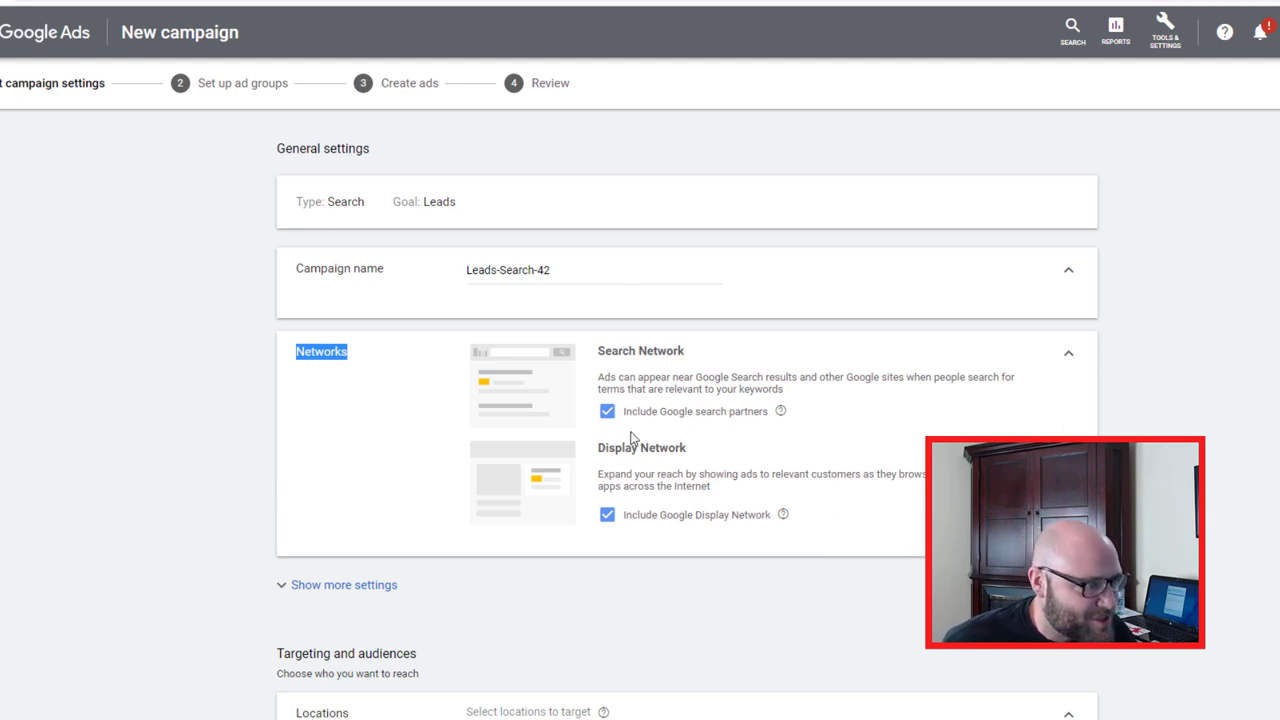
left_click(607, 514)
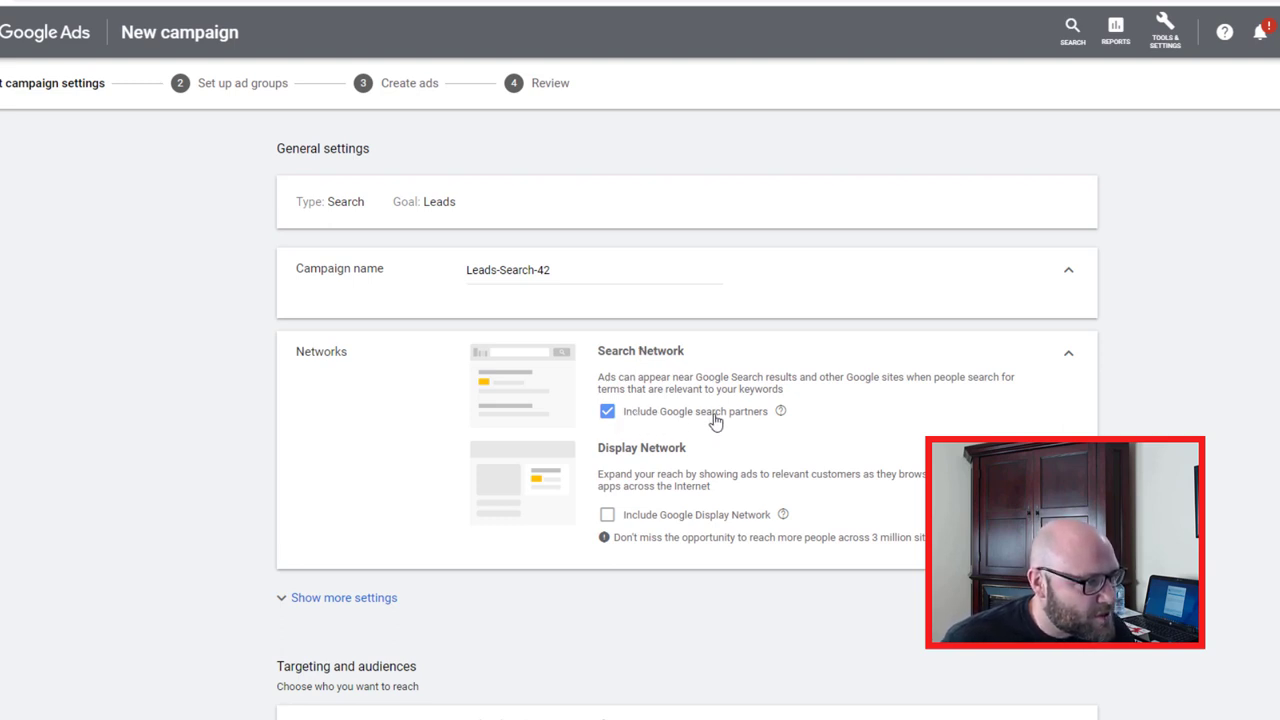
mouse_move(782, 418)
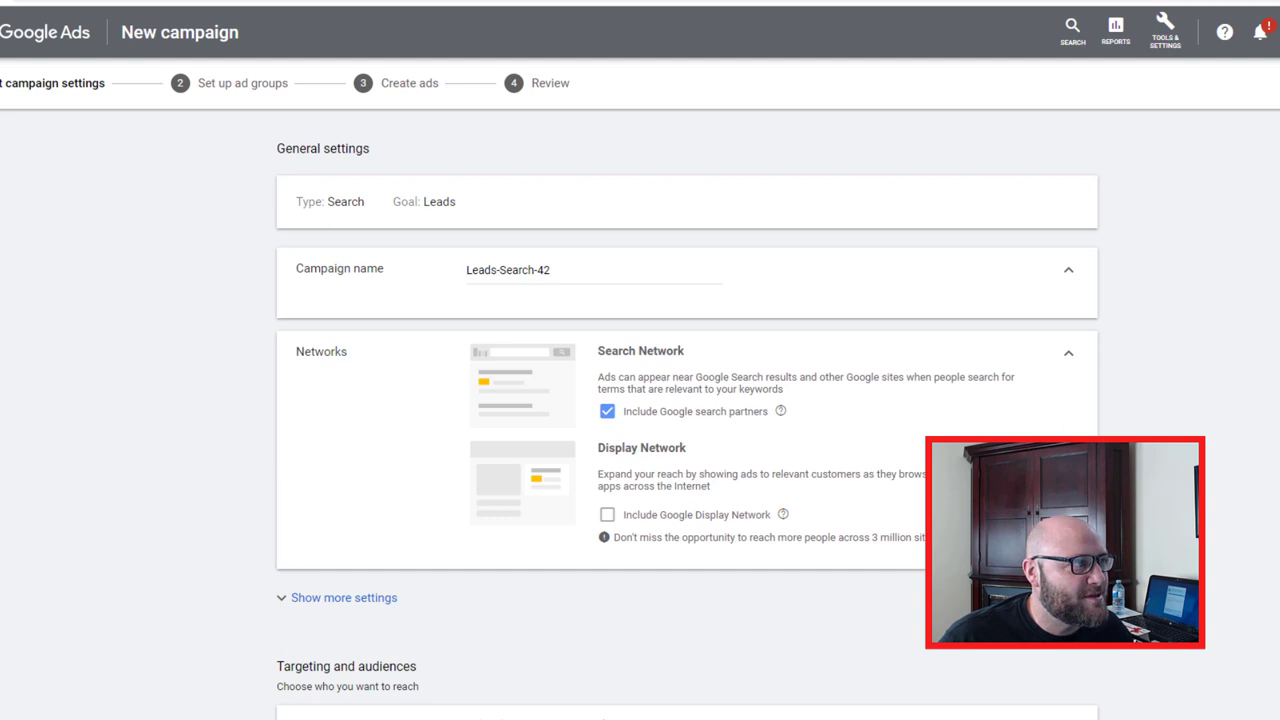
Switch to the paused campaign's ad groups report and inspect its Network (with search partners) segment option.
left_click(790, 0)
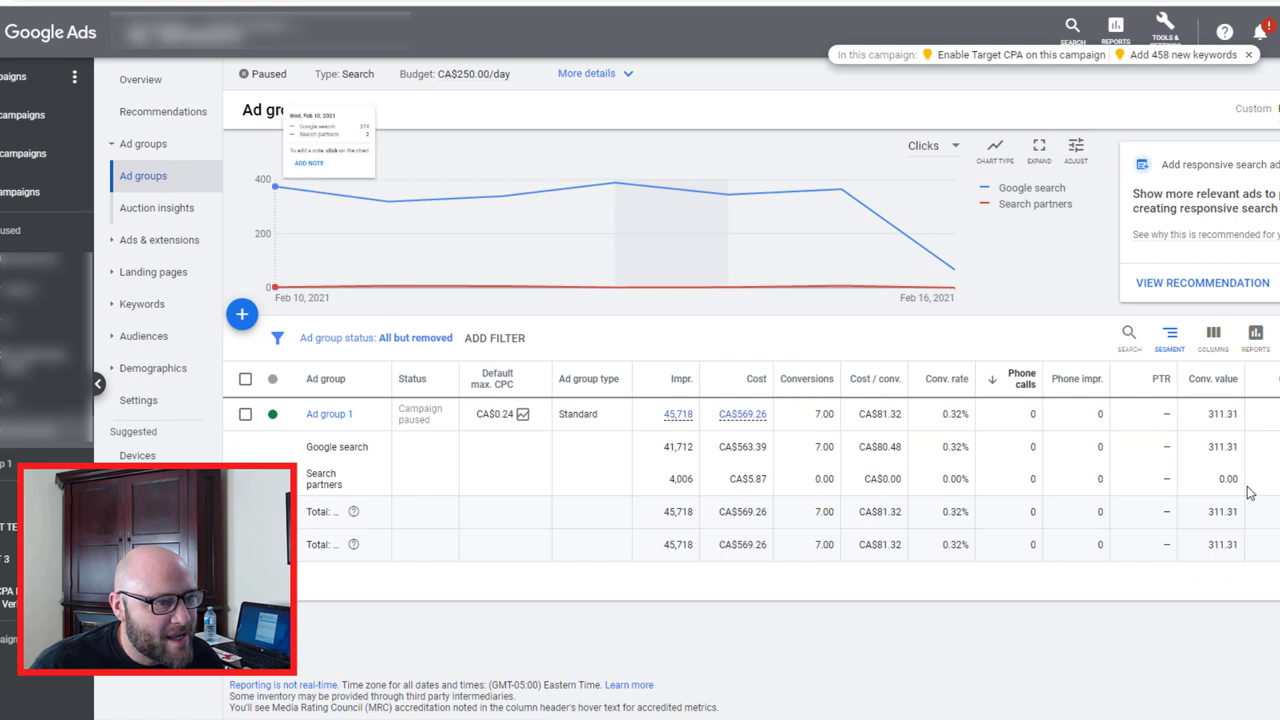
left_click(1170, 338)
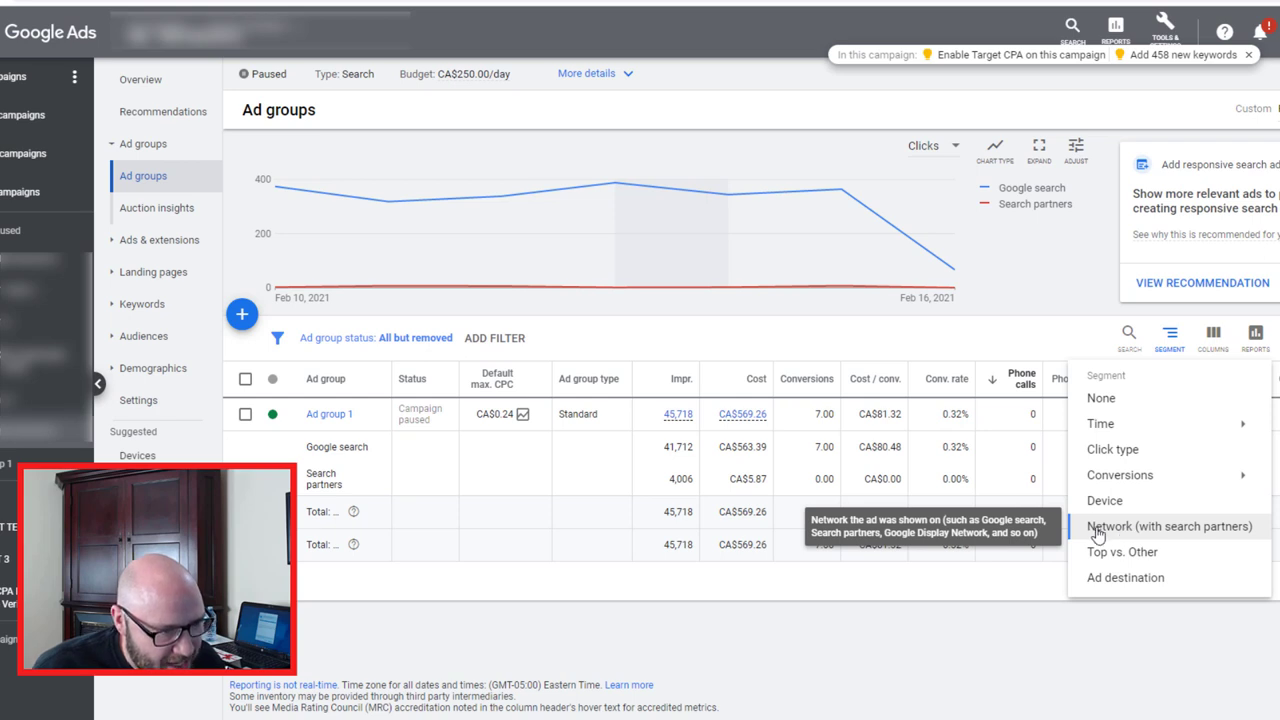
left_click(1081, 672)
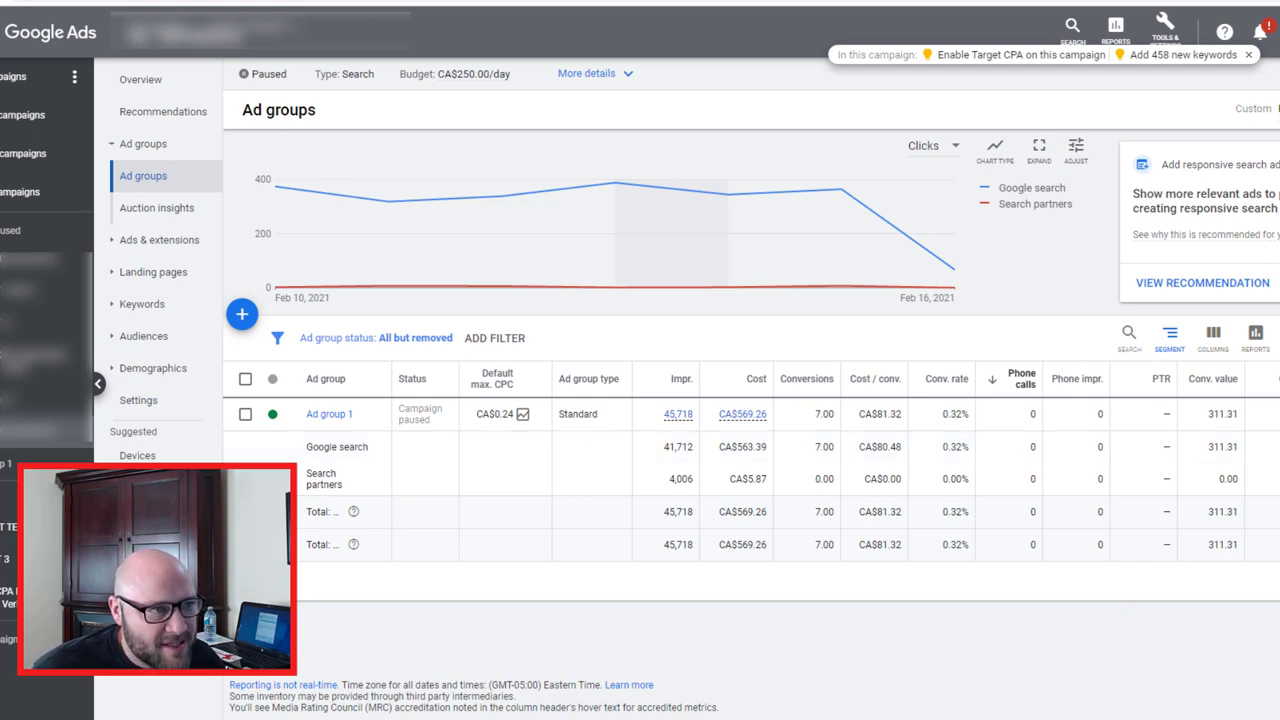
Set the ad groups report to the last 30 days and highlight the search partners' impressions and cost.
left_click(1254, 108)
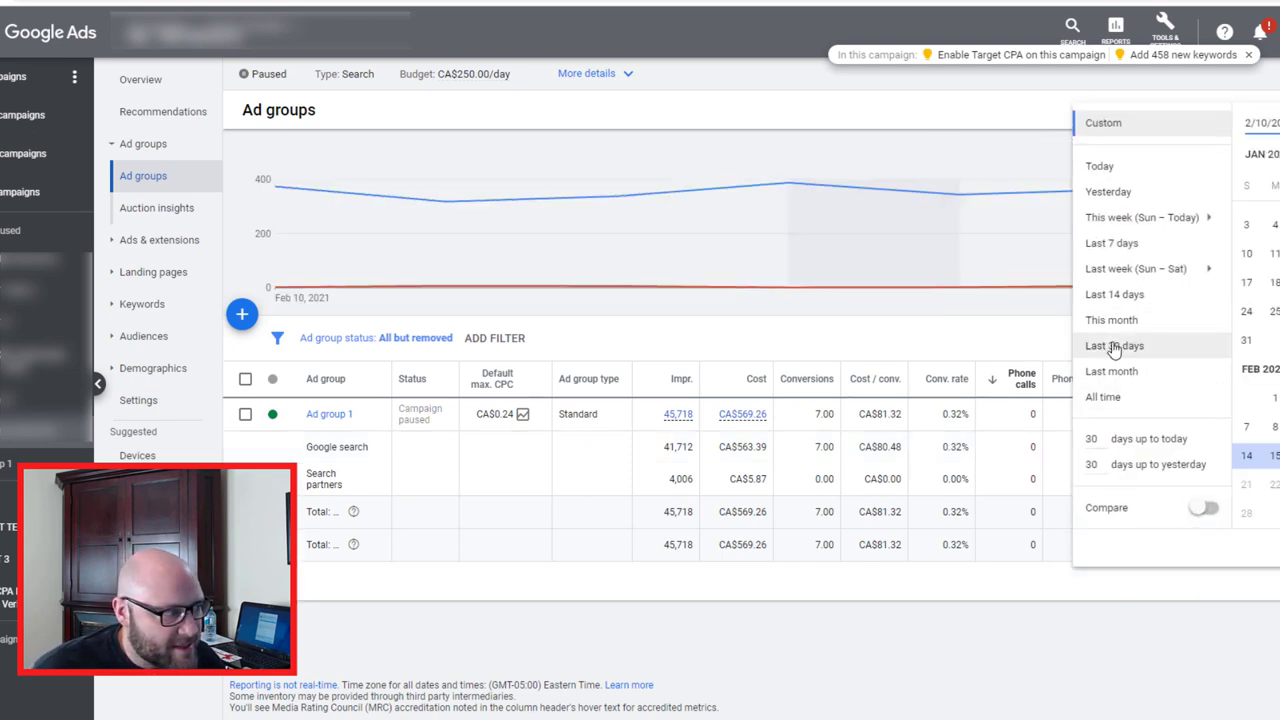
left_click(1113, 346)
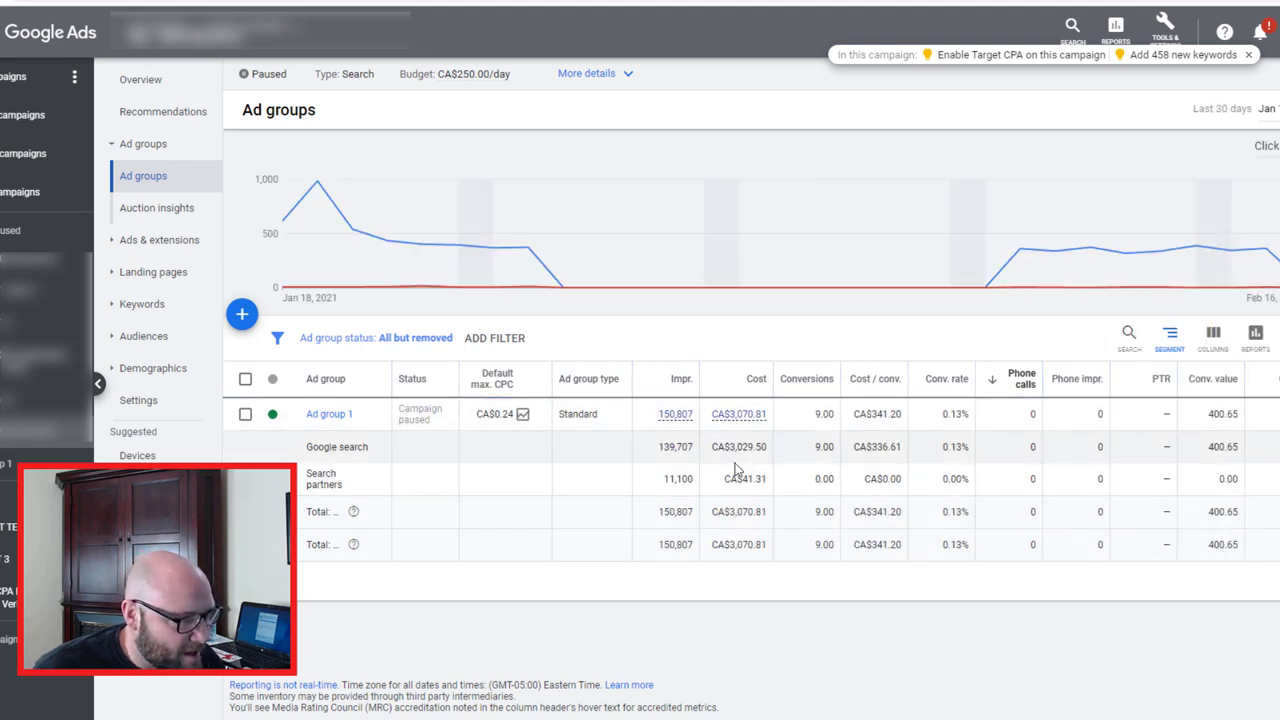
left_click_drag(668, 479, 763, 479)
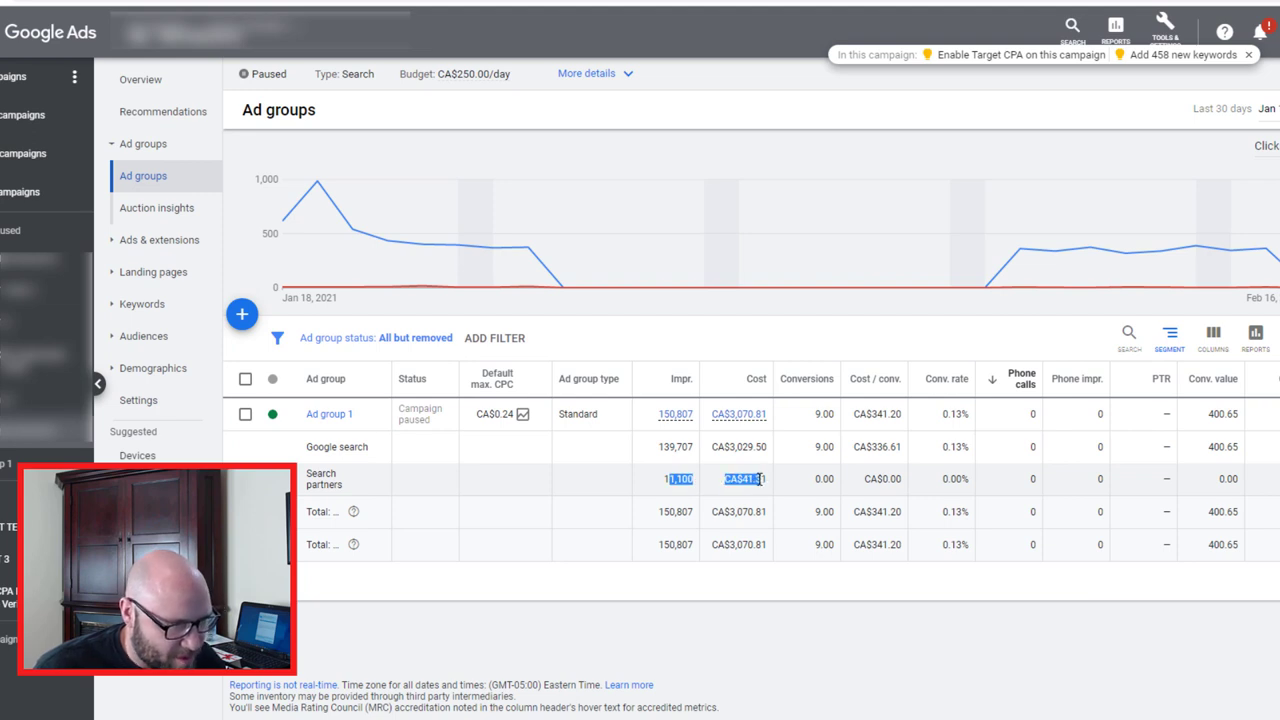
Switch to Microsoft Advertising and check its campaigns overview against the tracker's referrer-domain report.
left_click(928, 655)
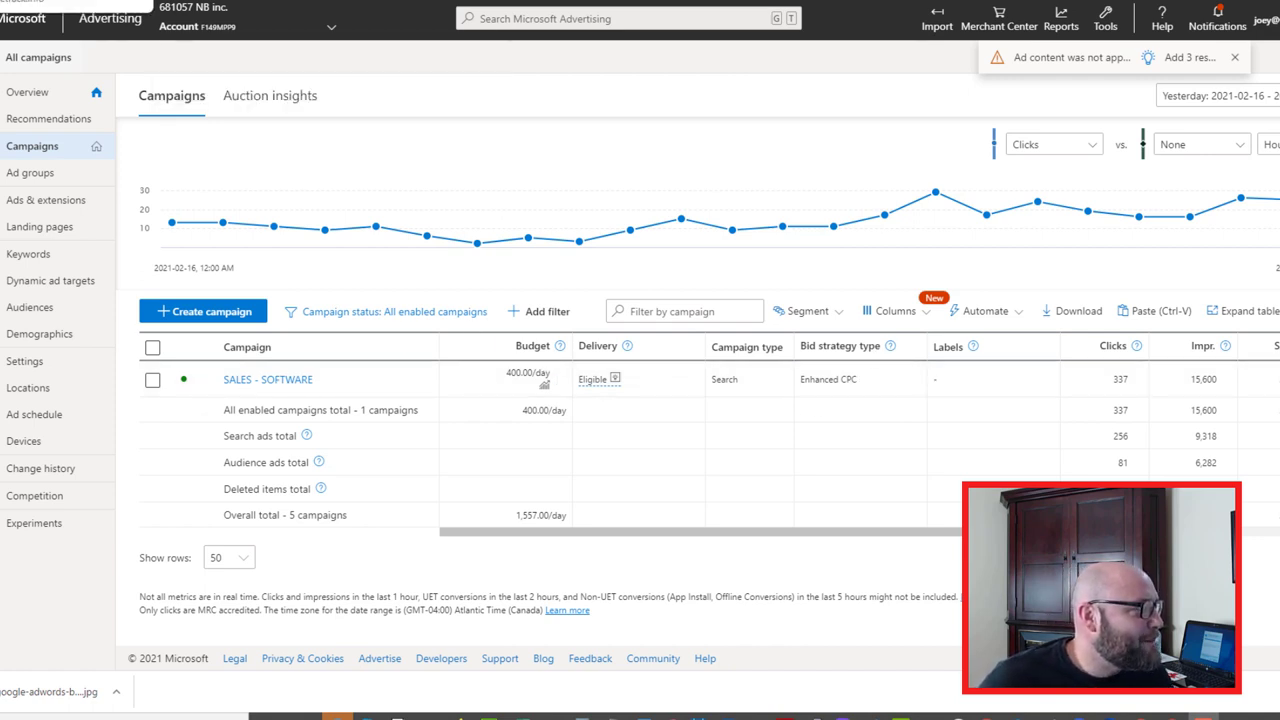
key("ctrl+Tab")
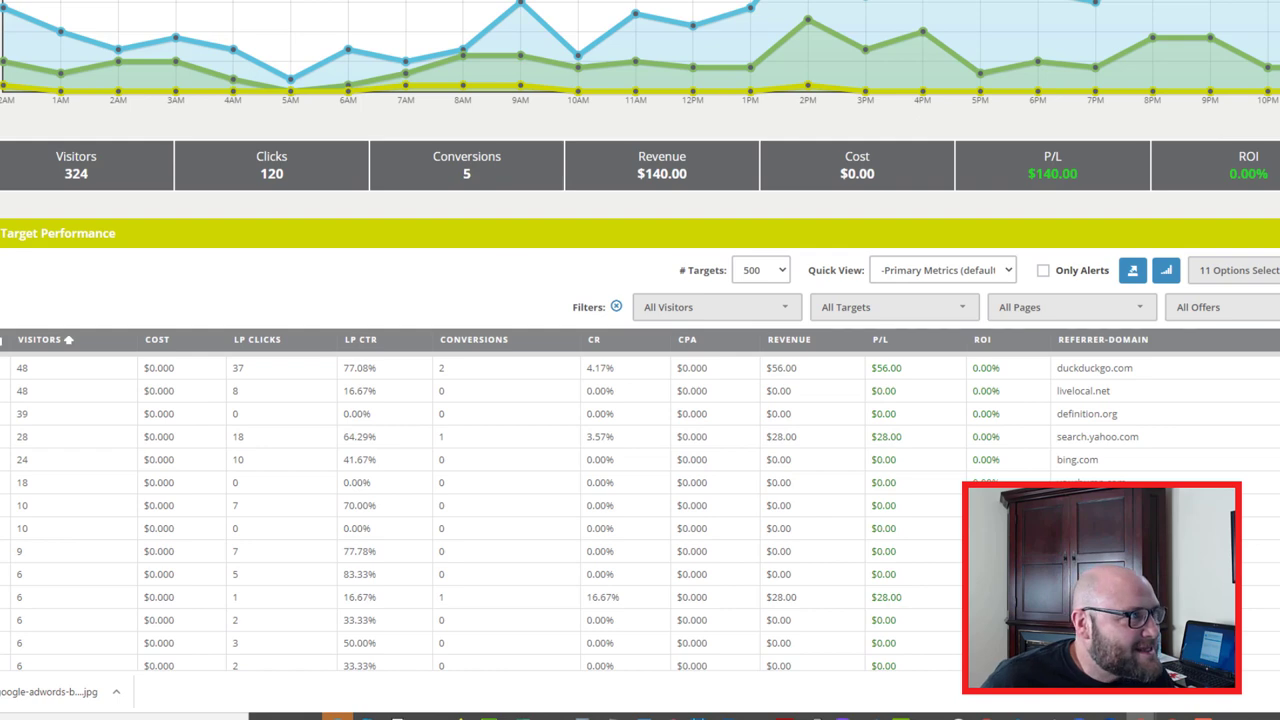
key("ctrl+Tab")
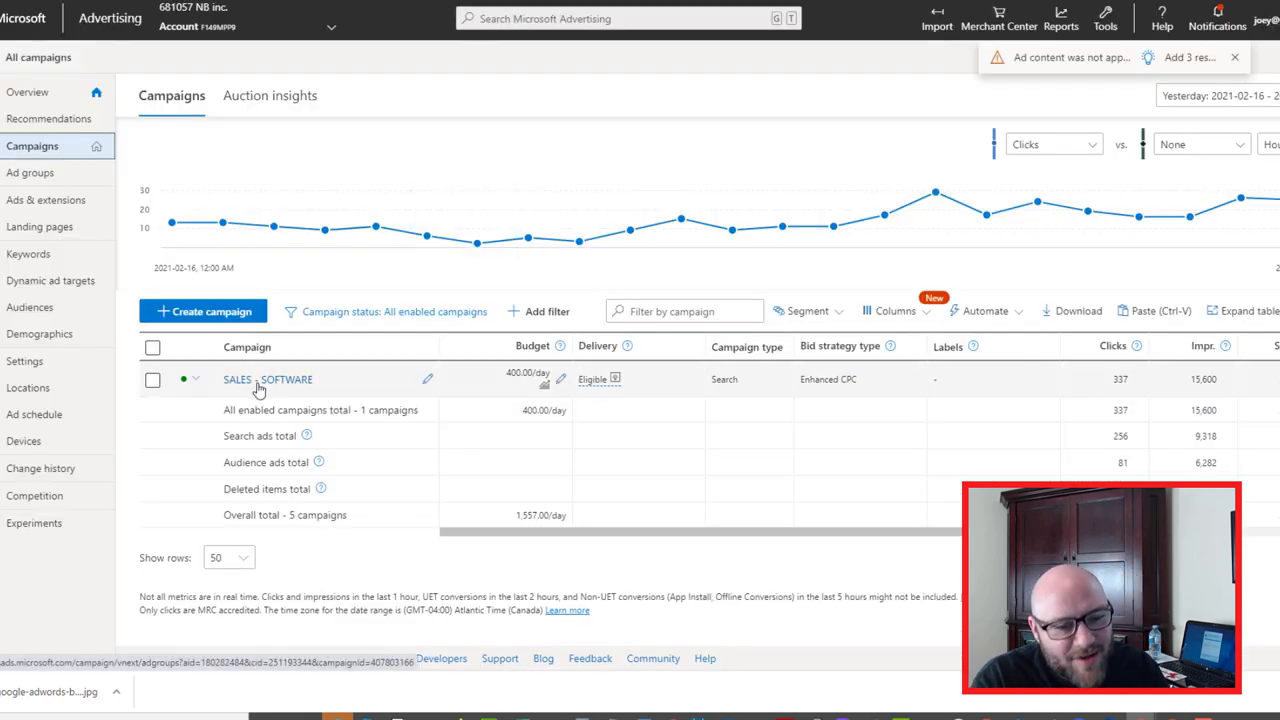
Open the settings of the DISCOUNT RELATED ad group in the SALES - SOFTWARE campaign.
left_click(24, 366)
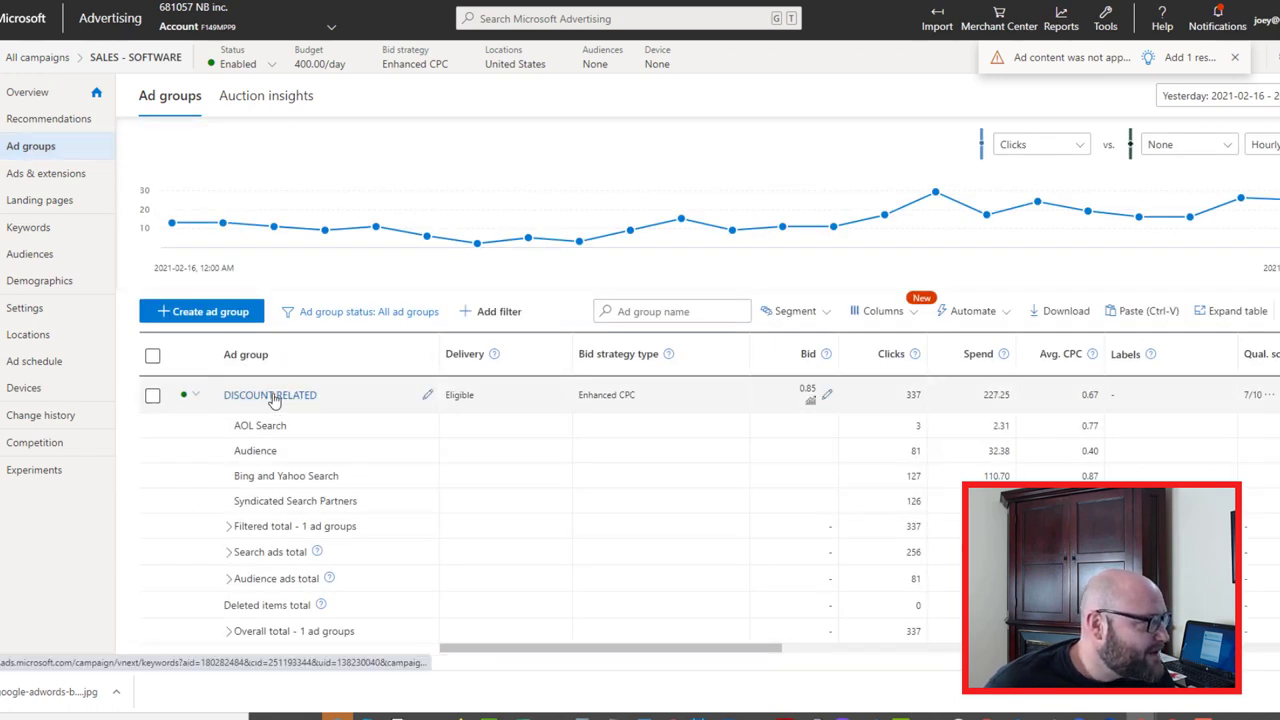
left_click(274, 398)
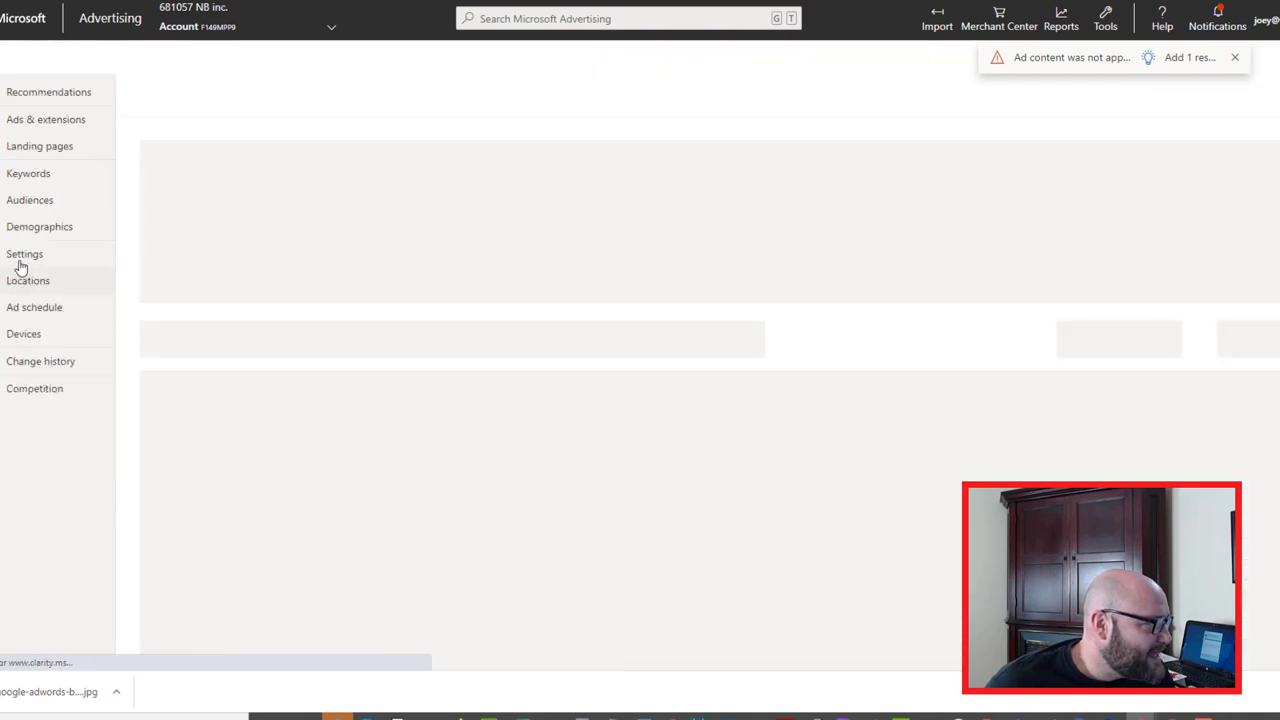
left_click(20, 257)
scroll(407, 489, "down", 12)
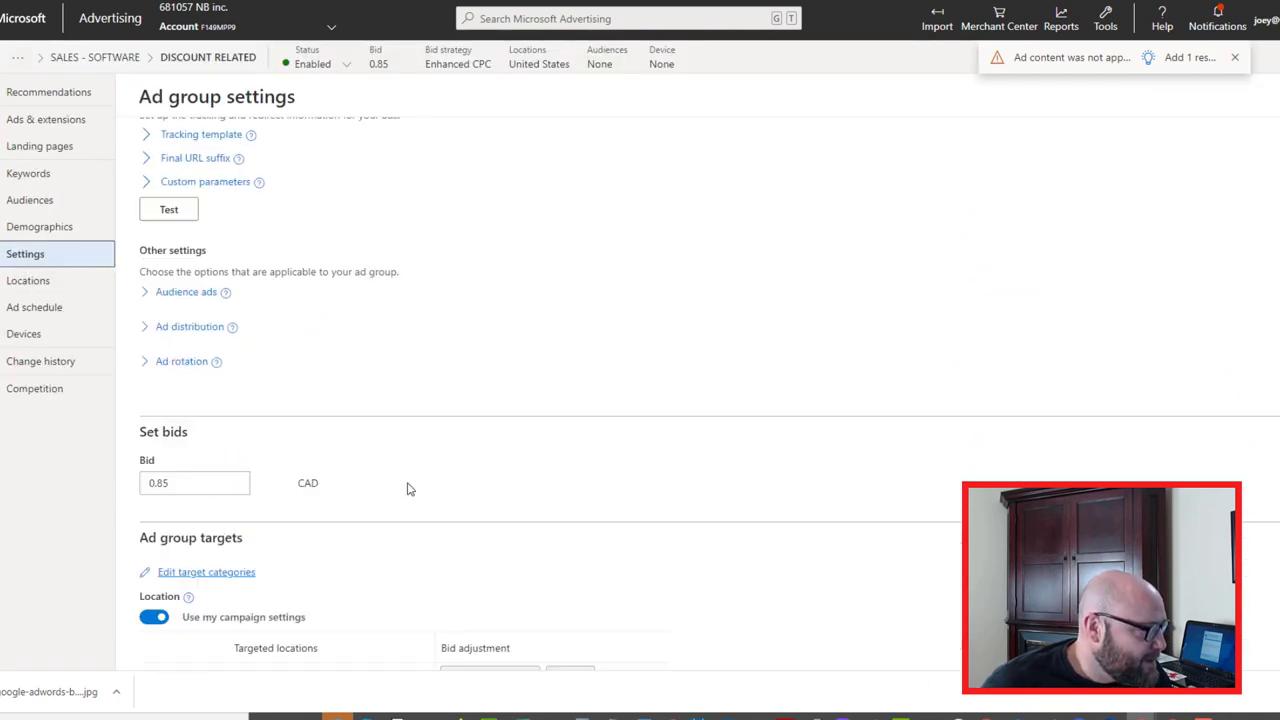
scroll(352, 489, "up", 2)
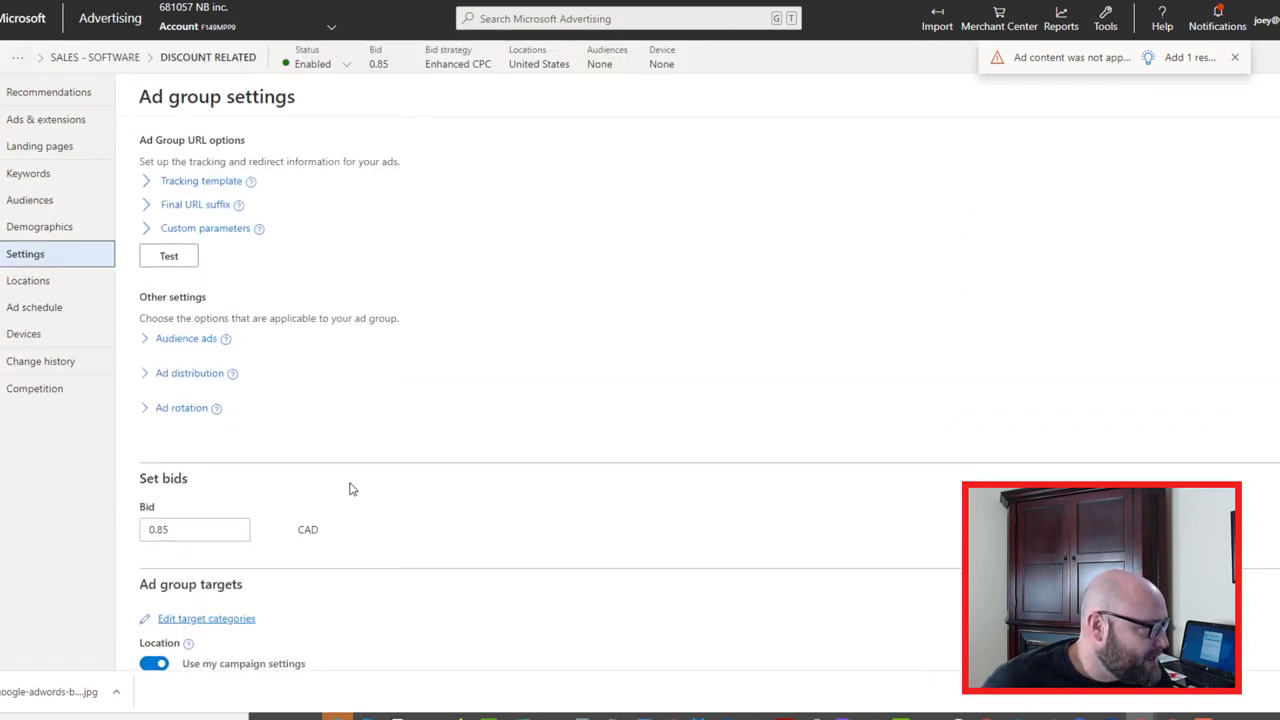
Review the ad group's ad distribution options and the field for excluding websites at the ad-group level.
left_click(145, 374)
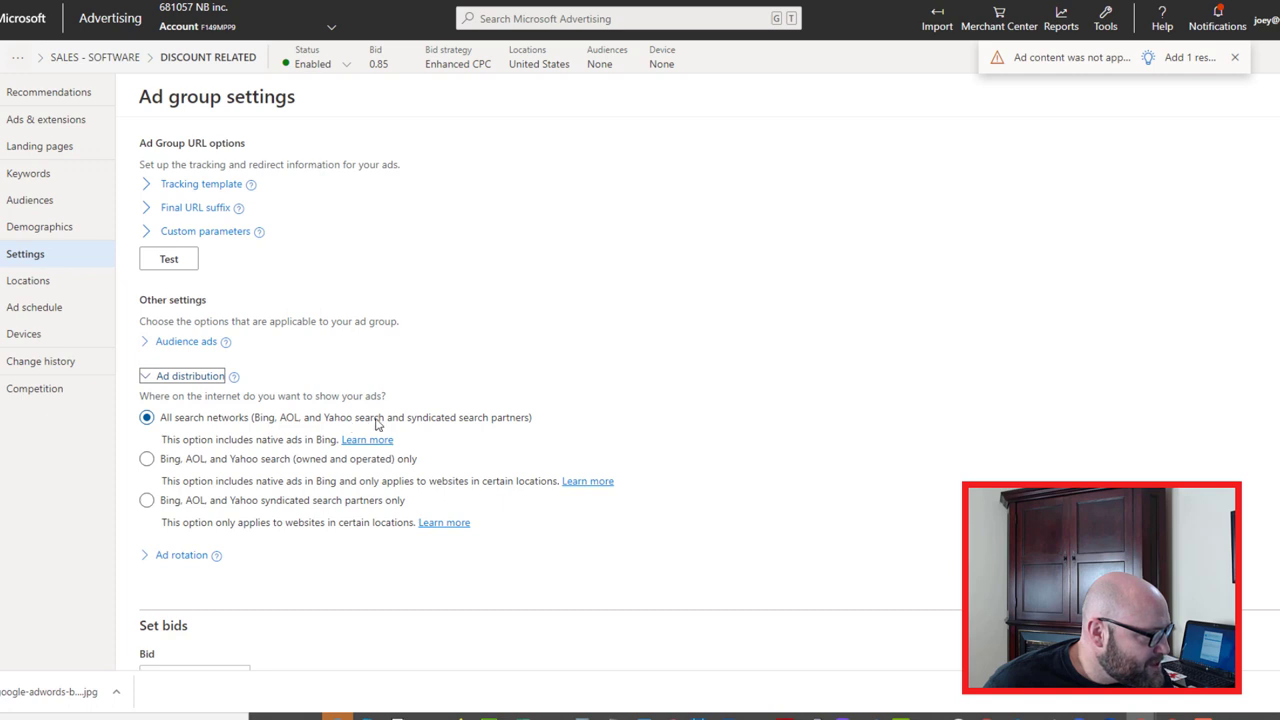
left_click_drag(378, 424, 525, 422)
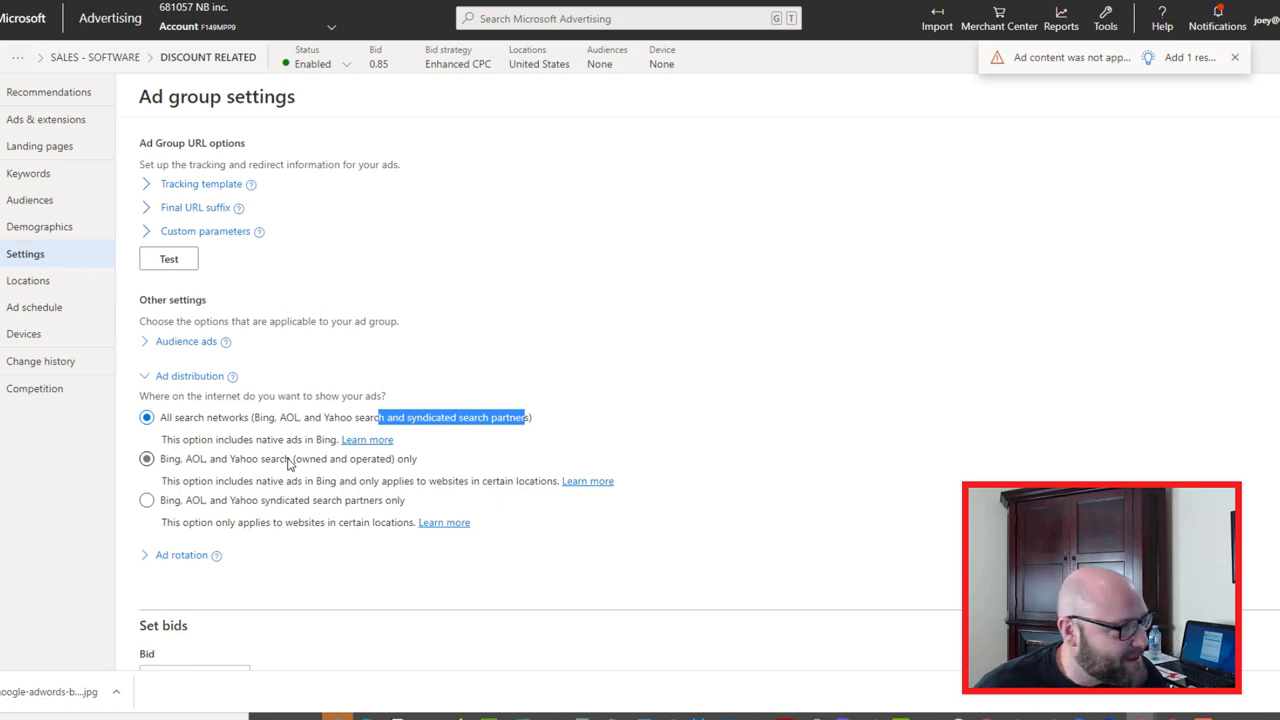
scroll(360, 323, "up", 6)
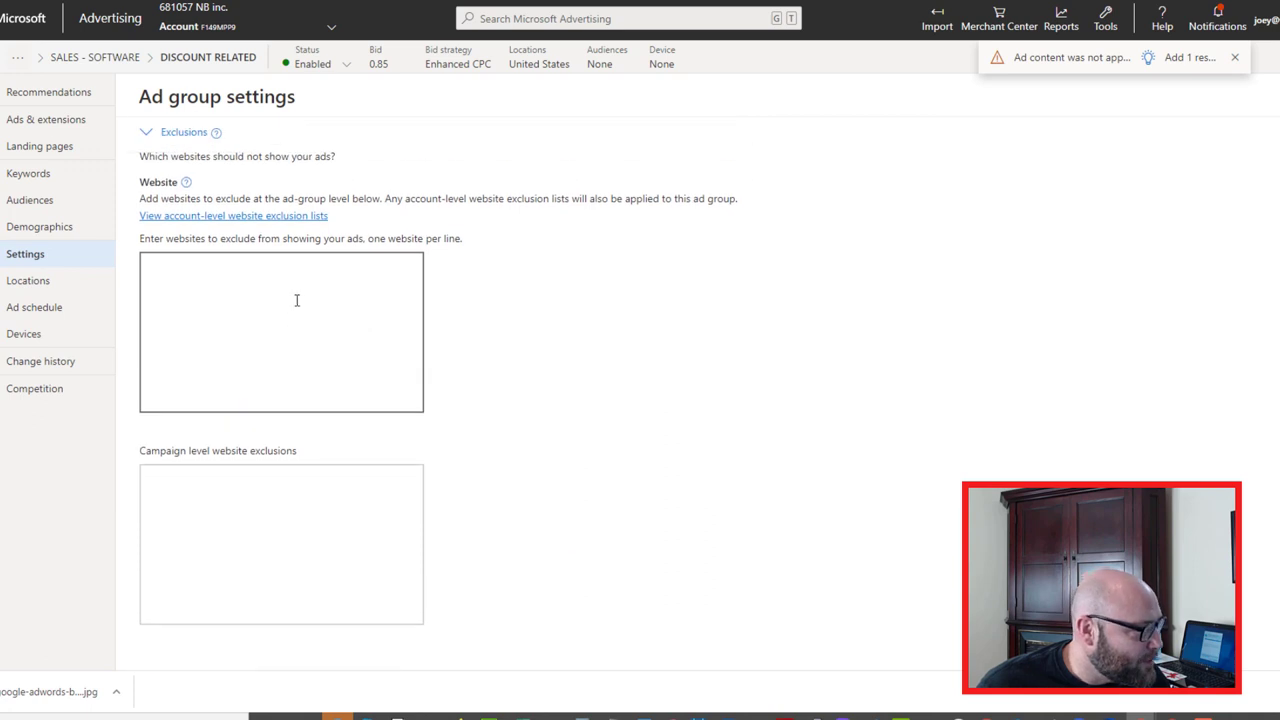
left_click(211, 272)
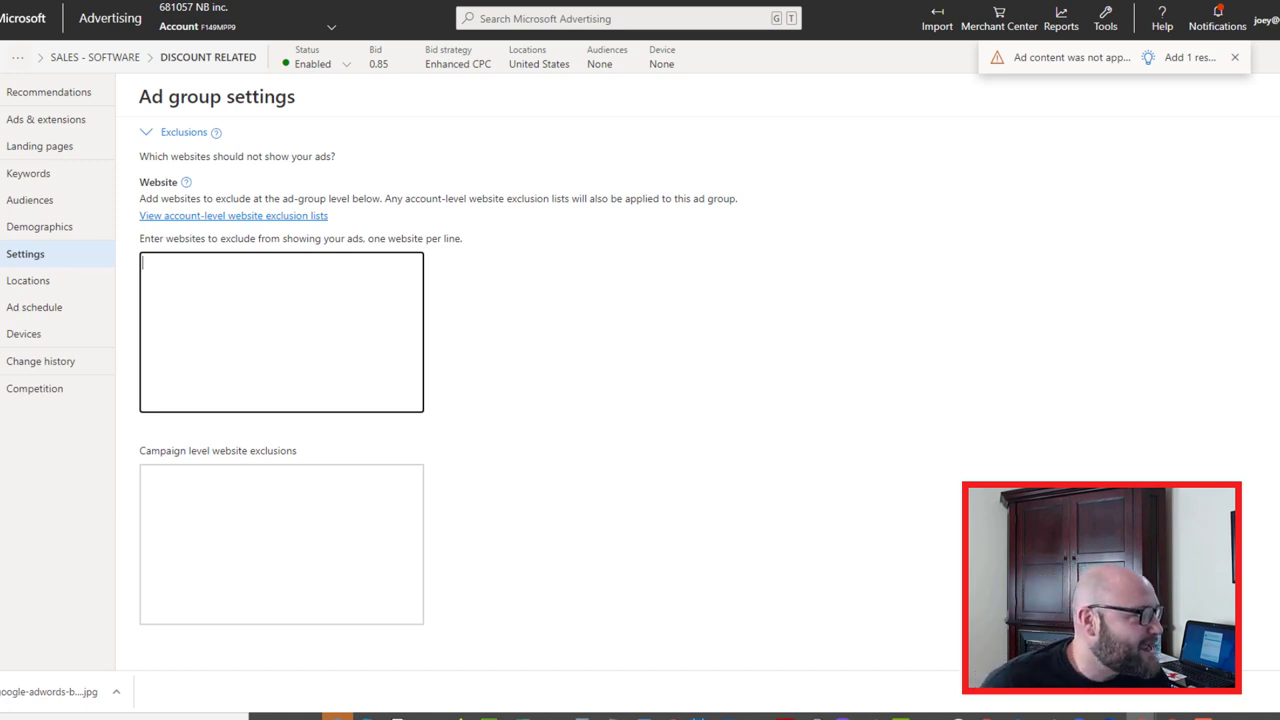
Add the Referrer-Page column to the tracker's Target Performance report and highlight the topics.businessfocus.online page address.
key("ctrl+Tab")
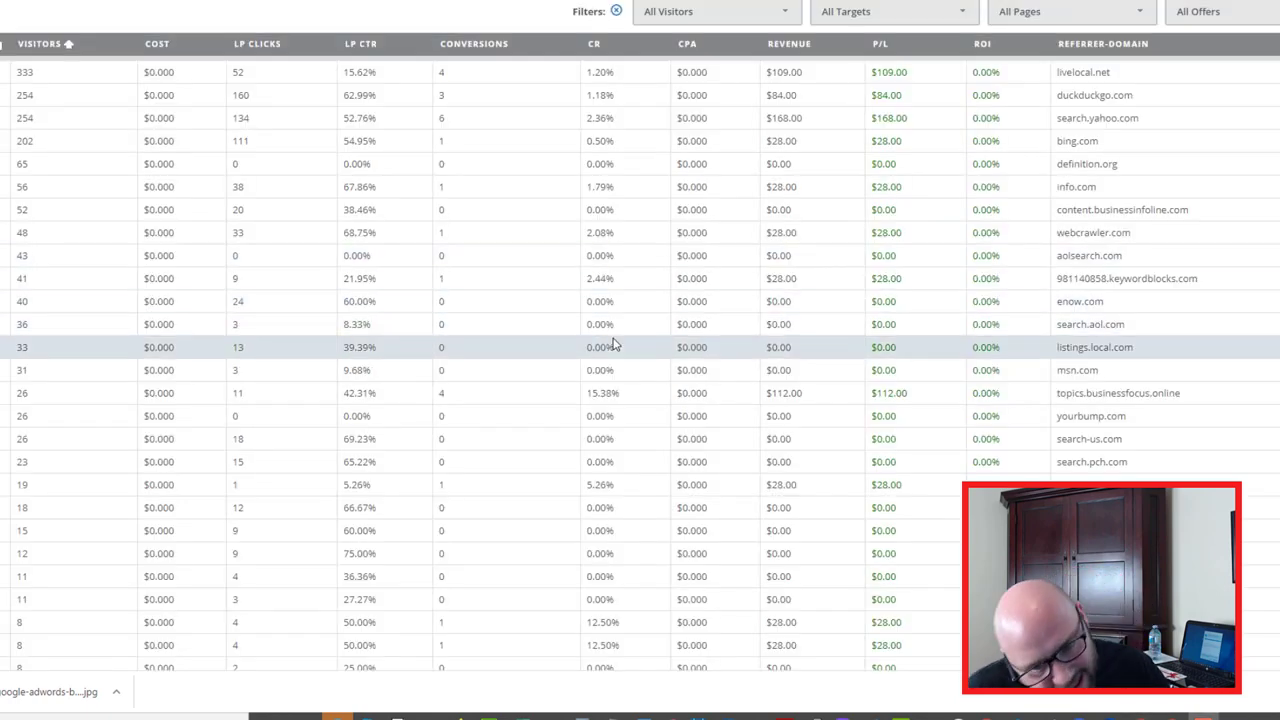
scroll(1051, 161, "up", 2)
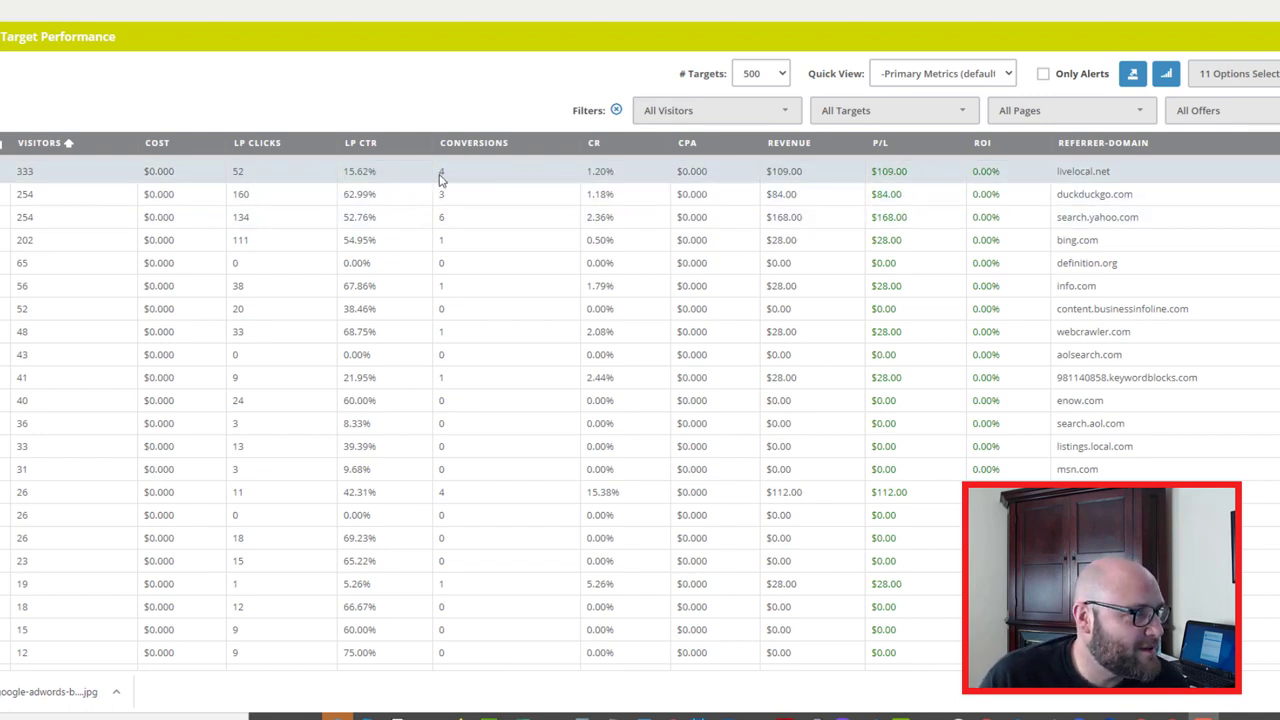
left_click(1224, 82)
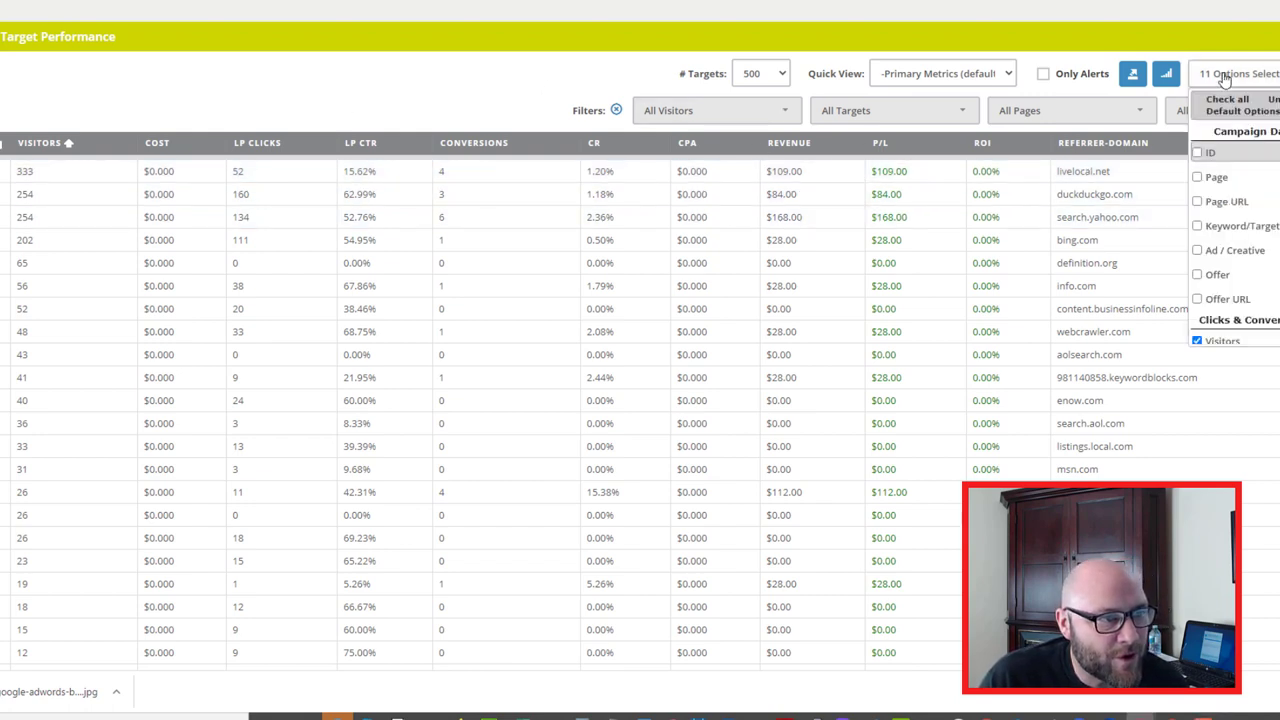
scroll(1236, 262, "down", 8)
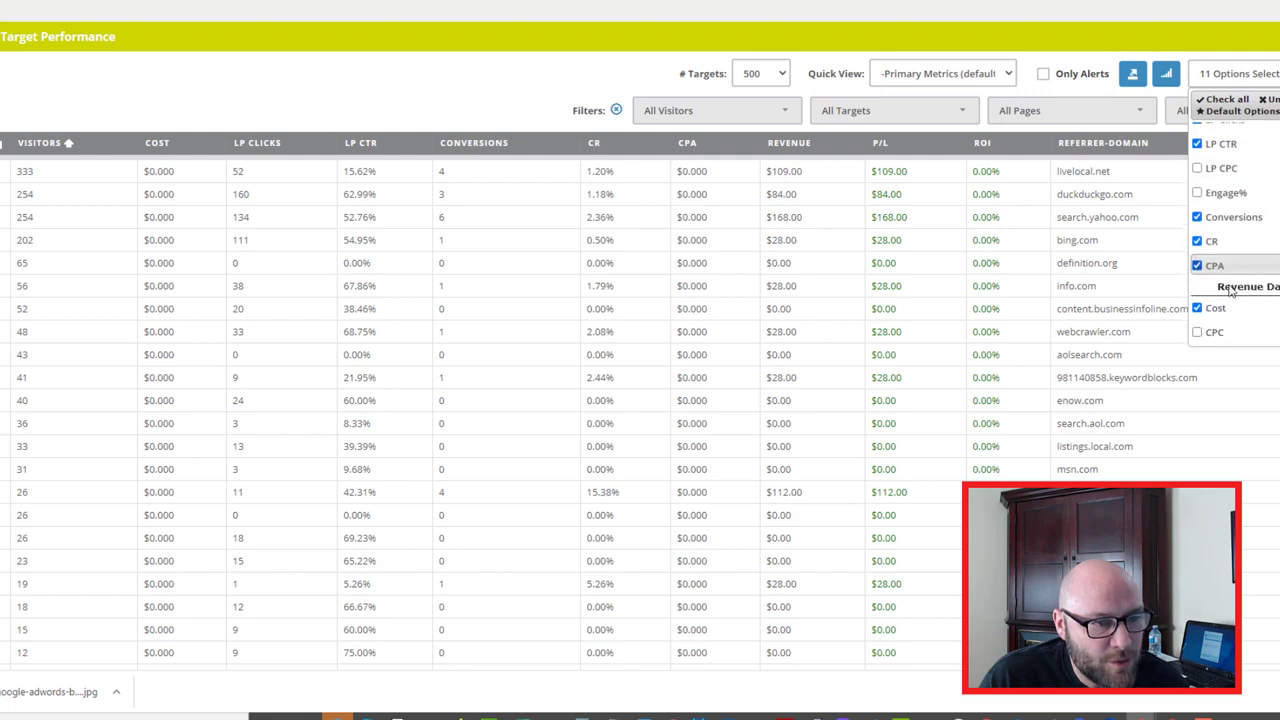
scroll(1227, 289, "down", 3)
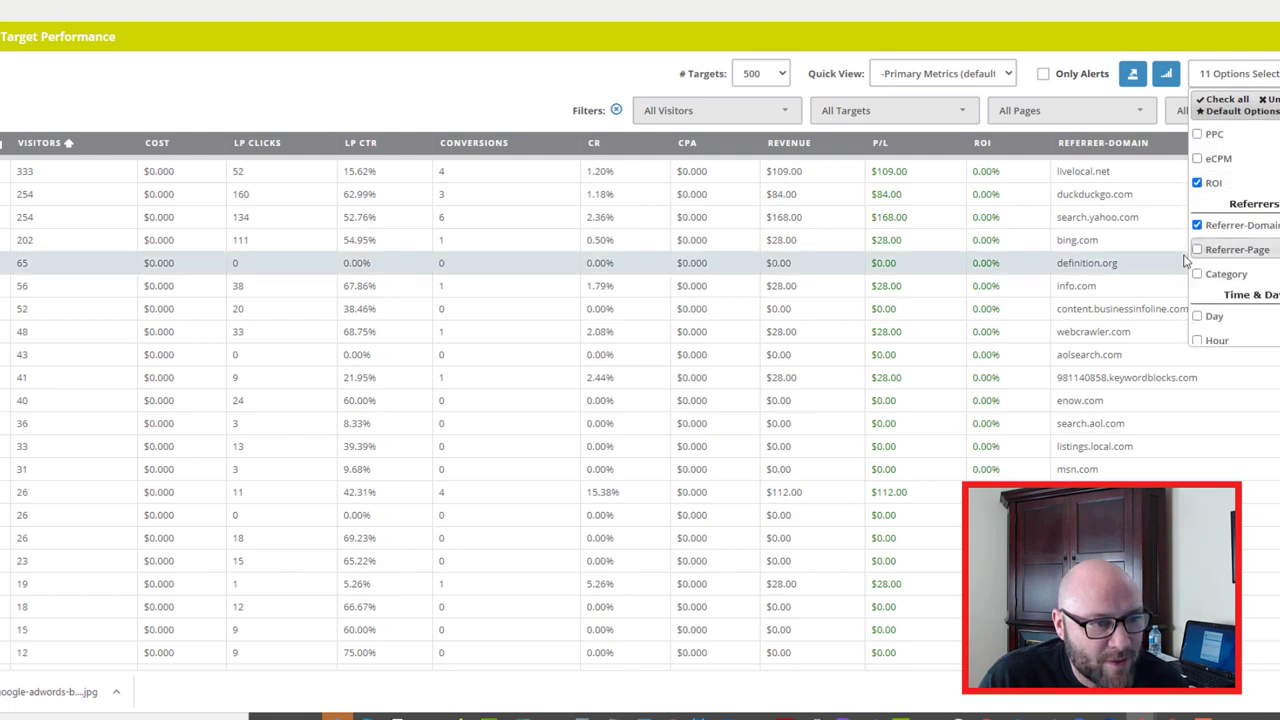
left_click(492, 103)
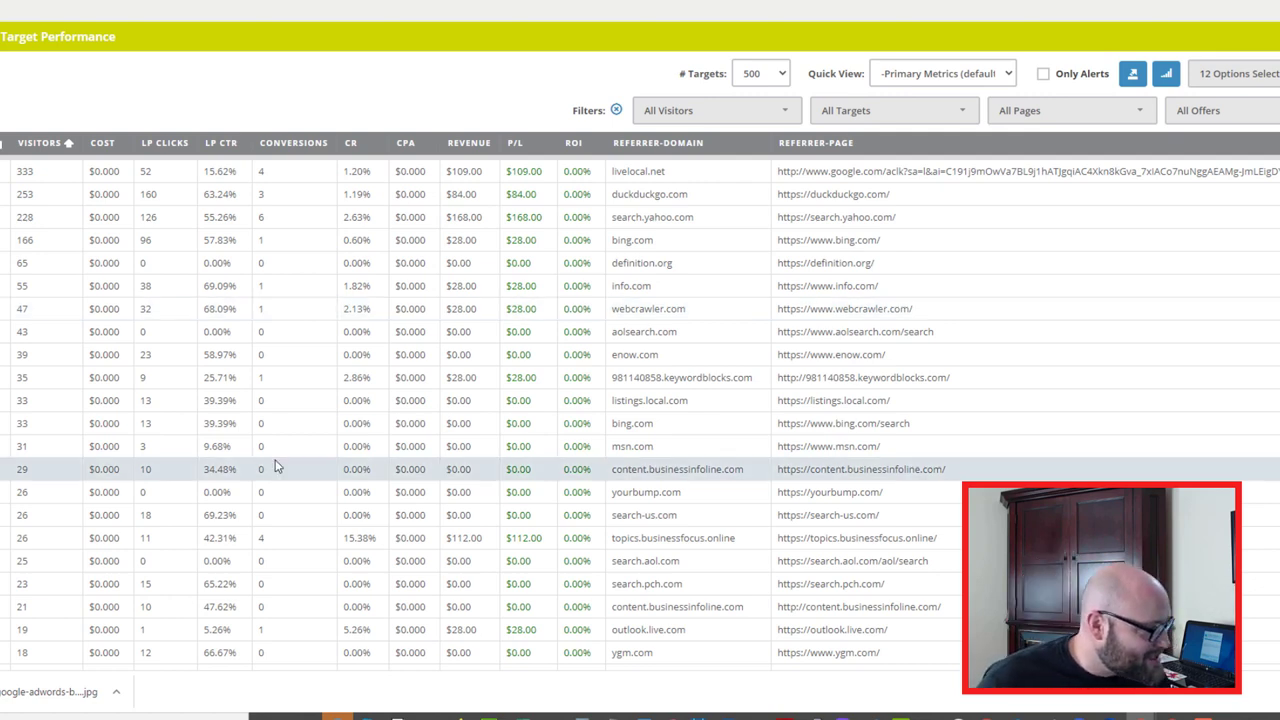
left_click_drag(958, 548, 793, 541)
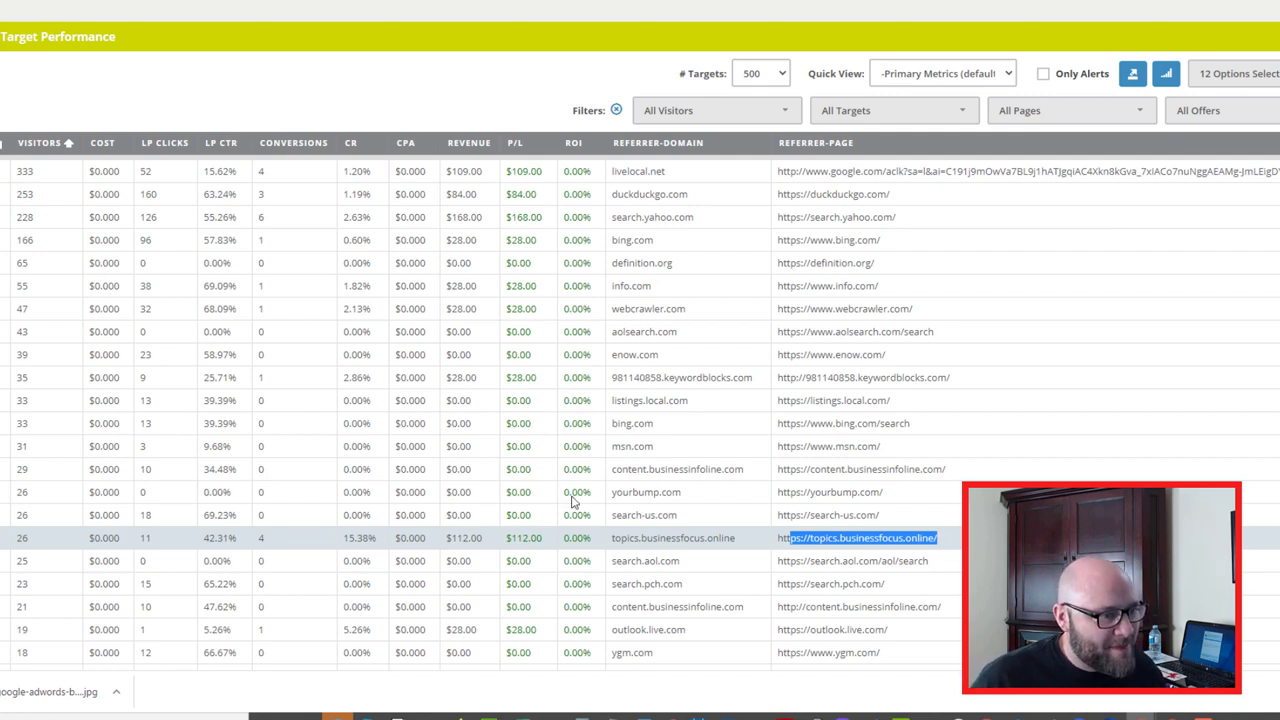
Copy the topics.businessfocus.online page address from the Referrer-Page column and open that site.
left_click(936, 538)
left_click_drag(936, 538, 778, 540)
right_click(784, 541)
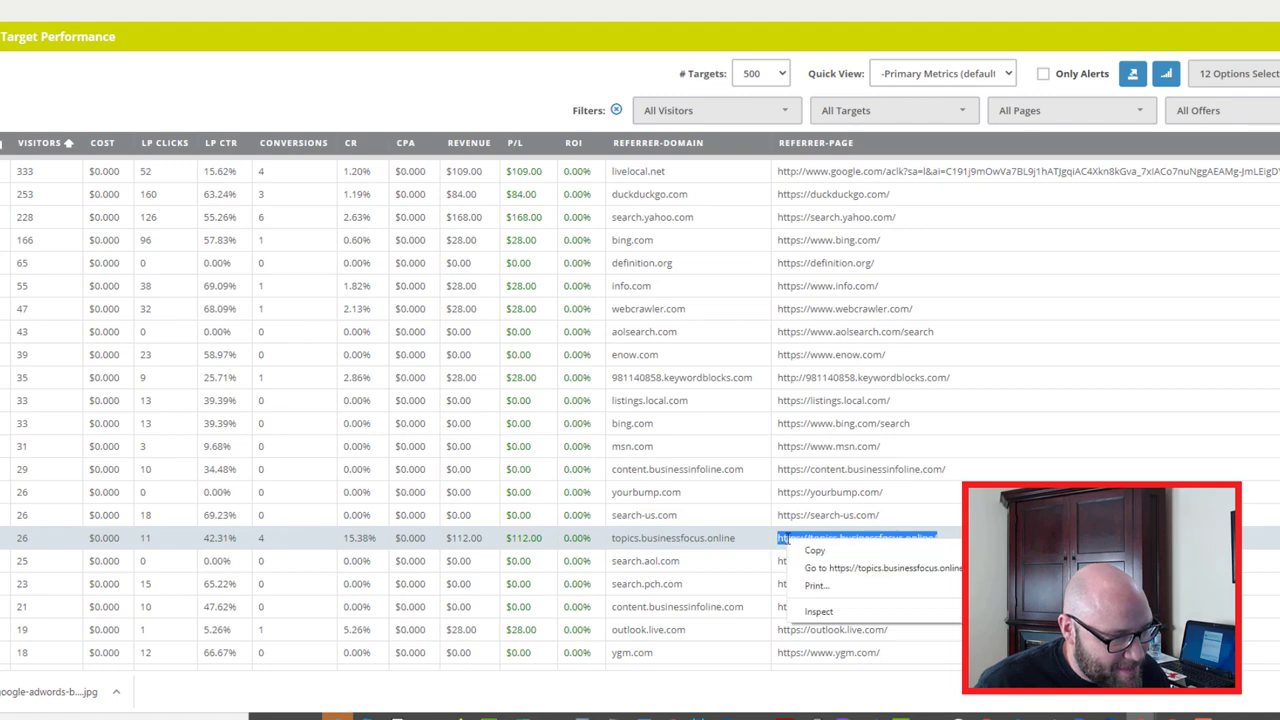
left_click(803, 551)
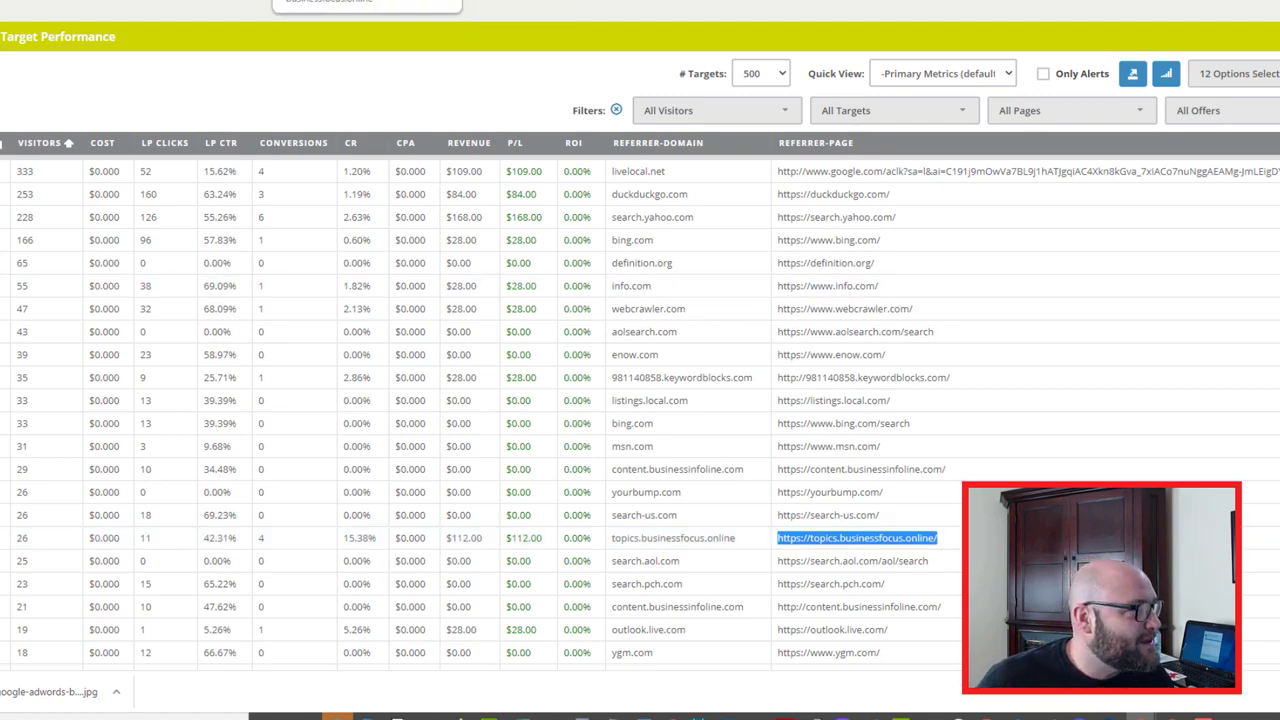
key("ctrl+Tab")
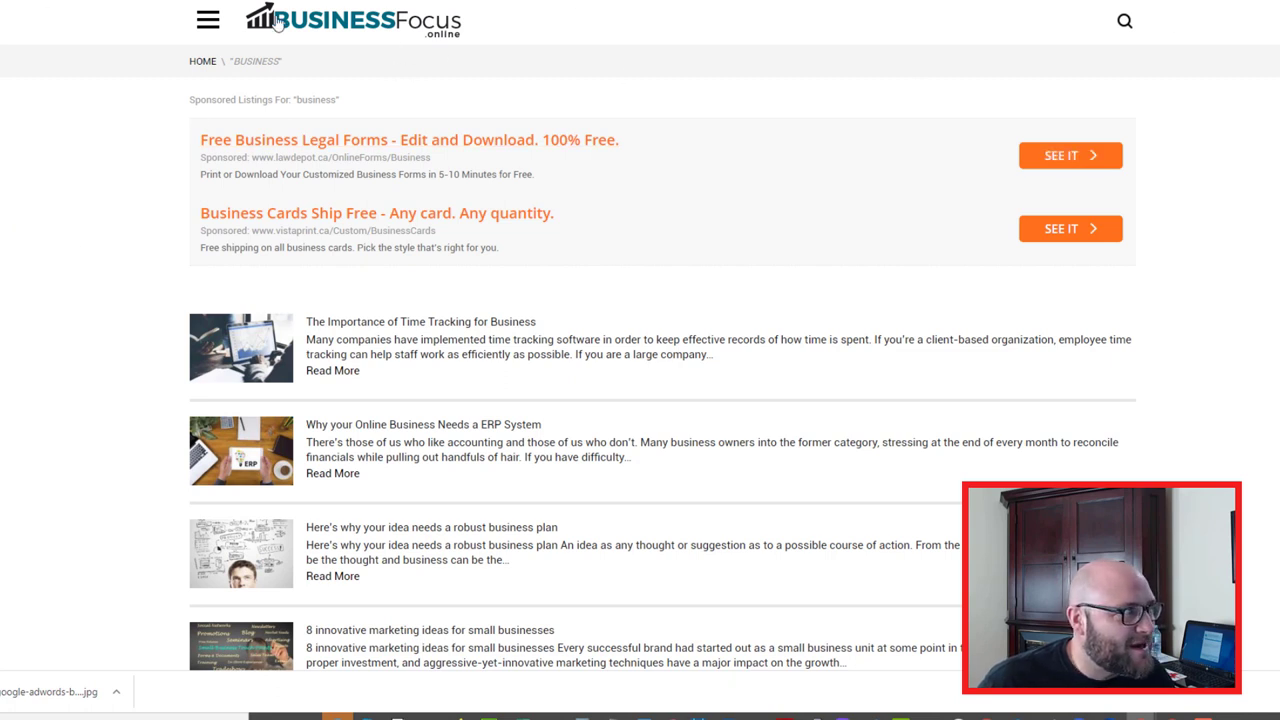
Search the BusinessFocus site for "business".
left_click(1124, 22)
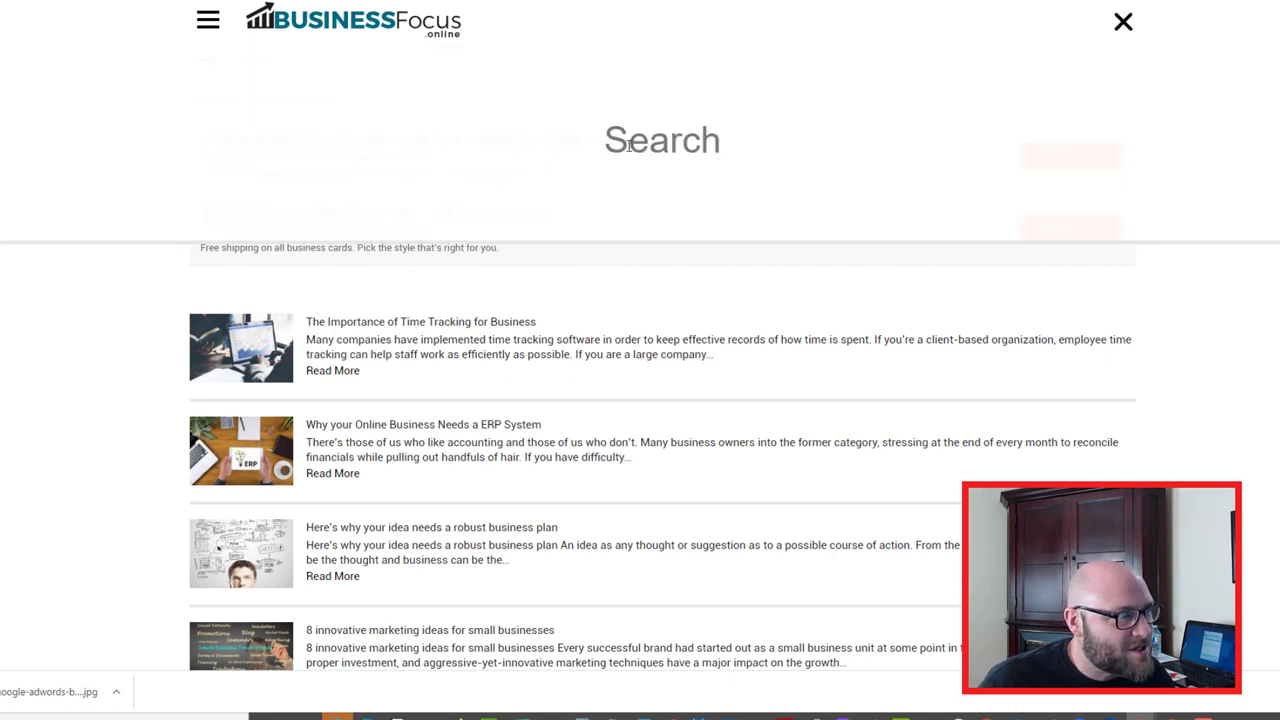
key("Escape")
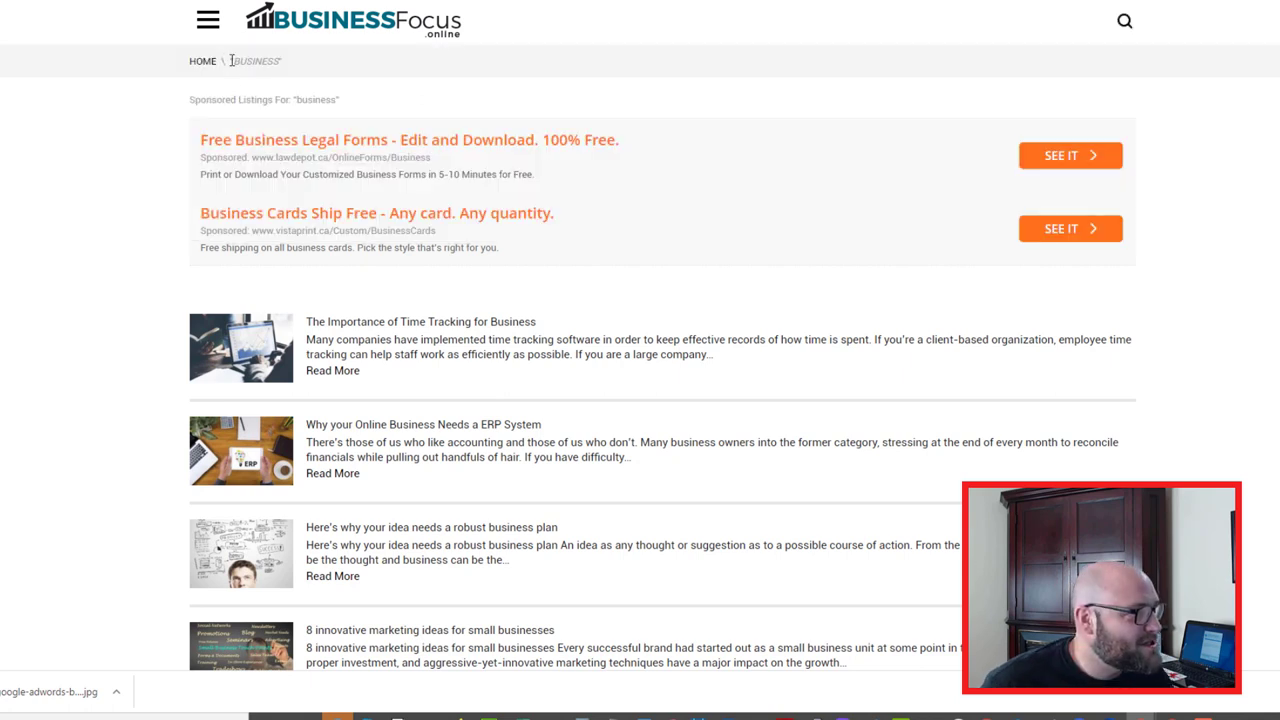
left_click(1124, 22)
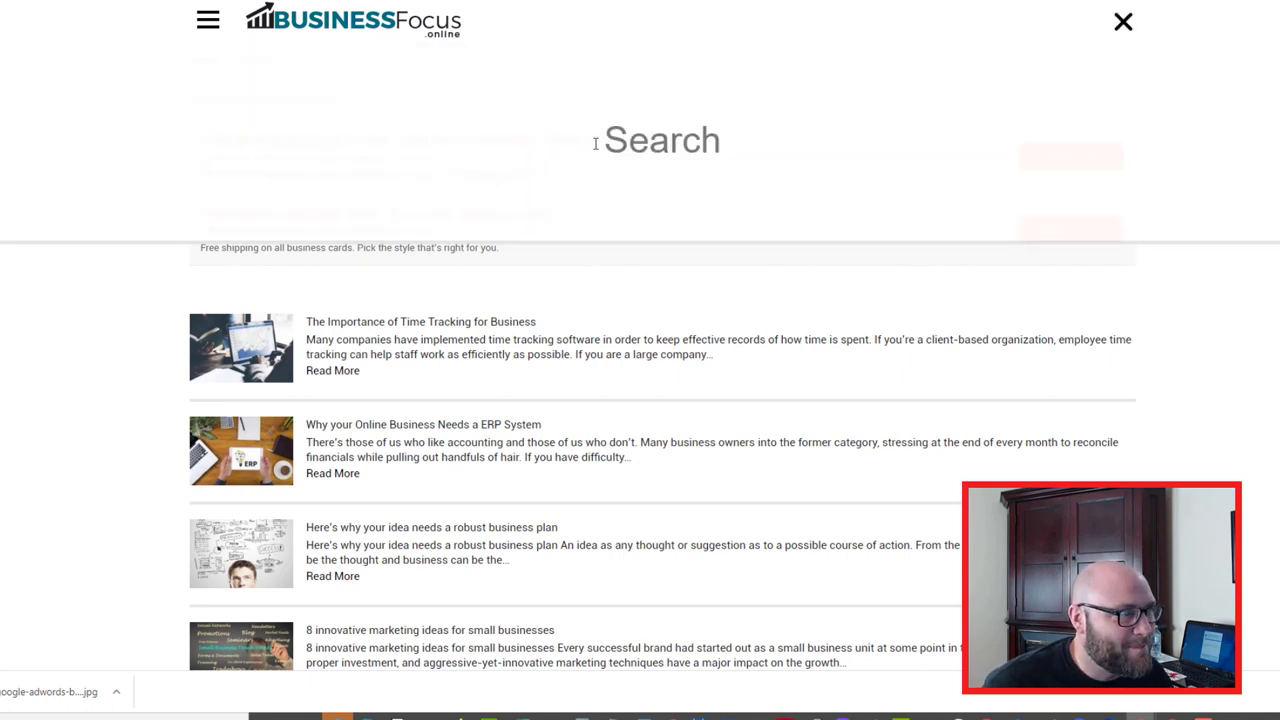
left_click(658, 150)
type("business")
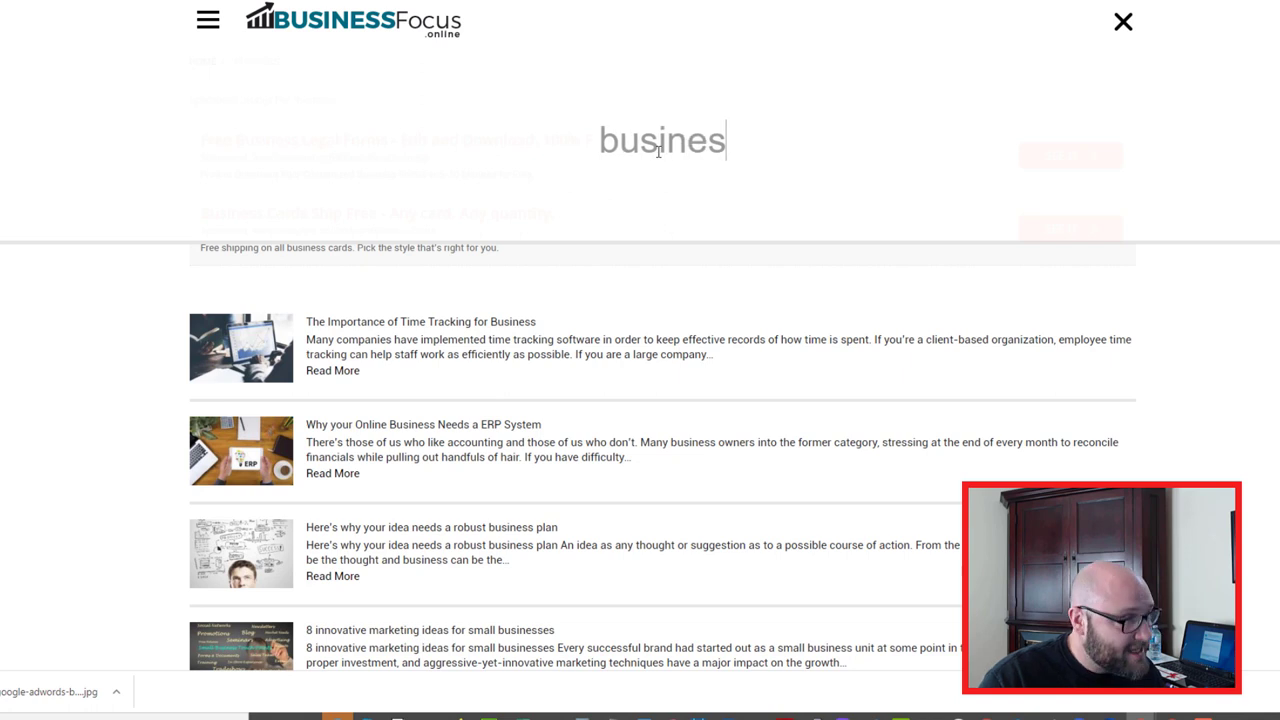
key("Return")
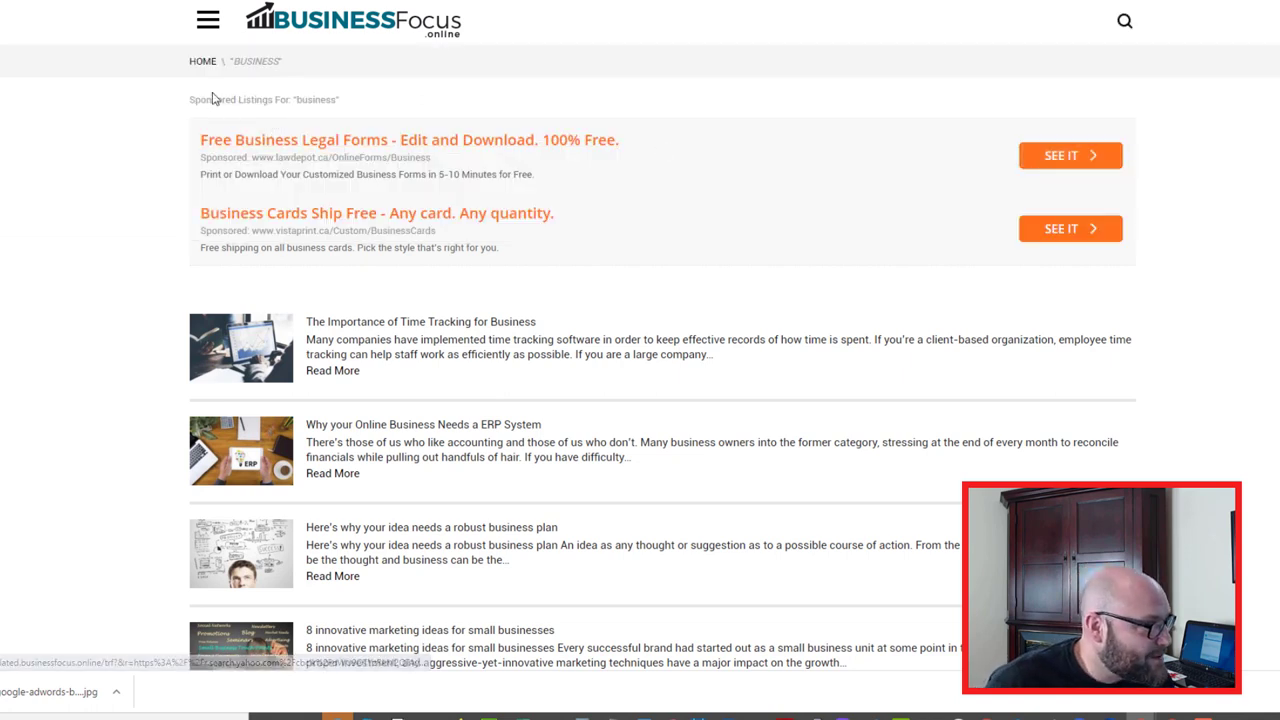
Highlight the sponsored listings heading and inspect the landing page of the Free Business Legal Forms ad.
left_click_drag(191, 99, 328, 99)
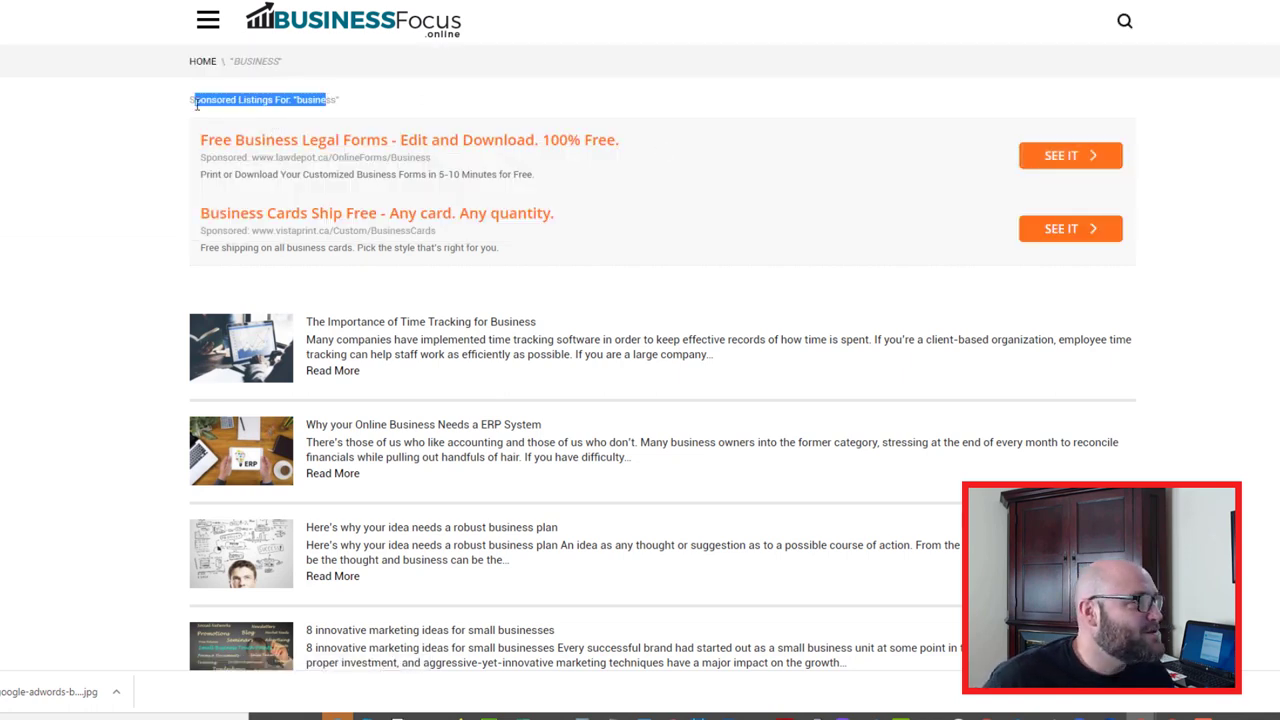
left_click_drag(175, 105, 328, 100)
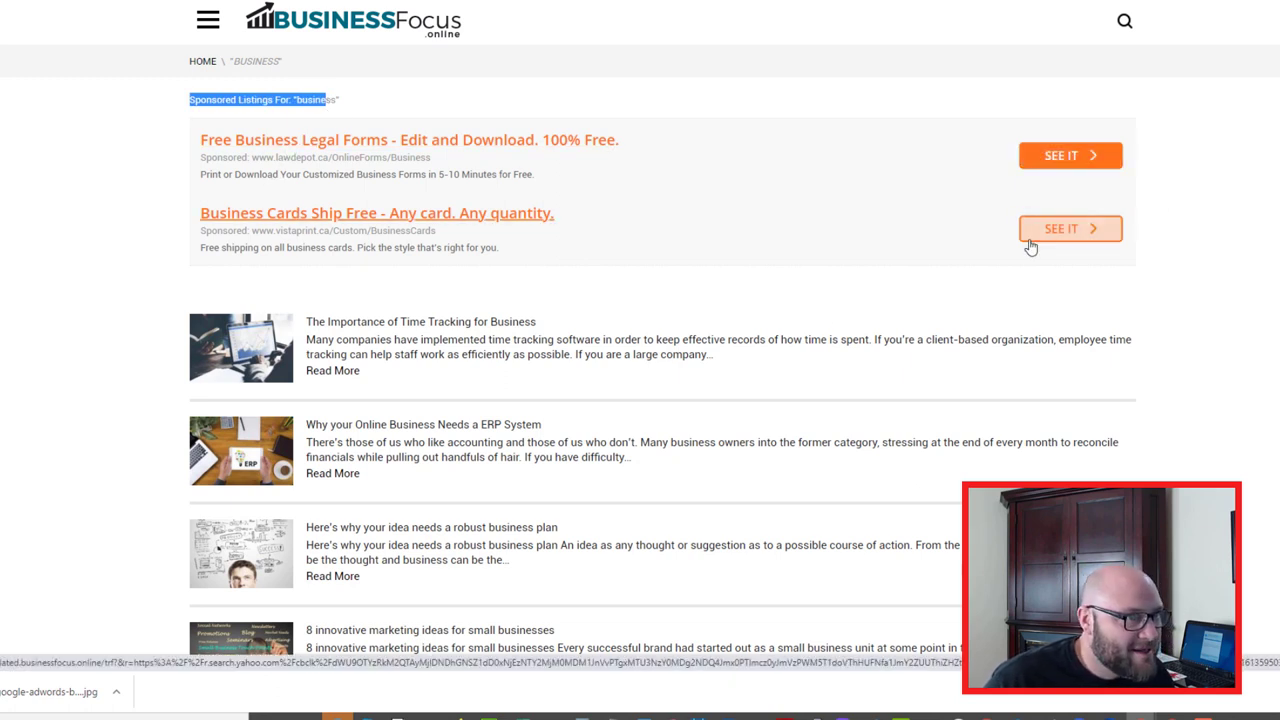
left_click(1060, 158)
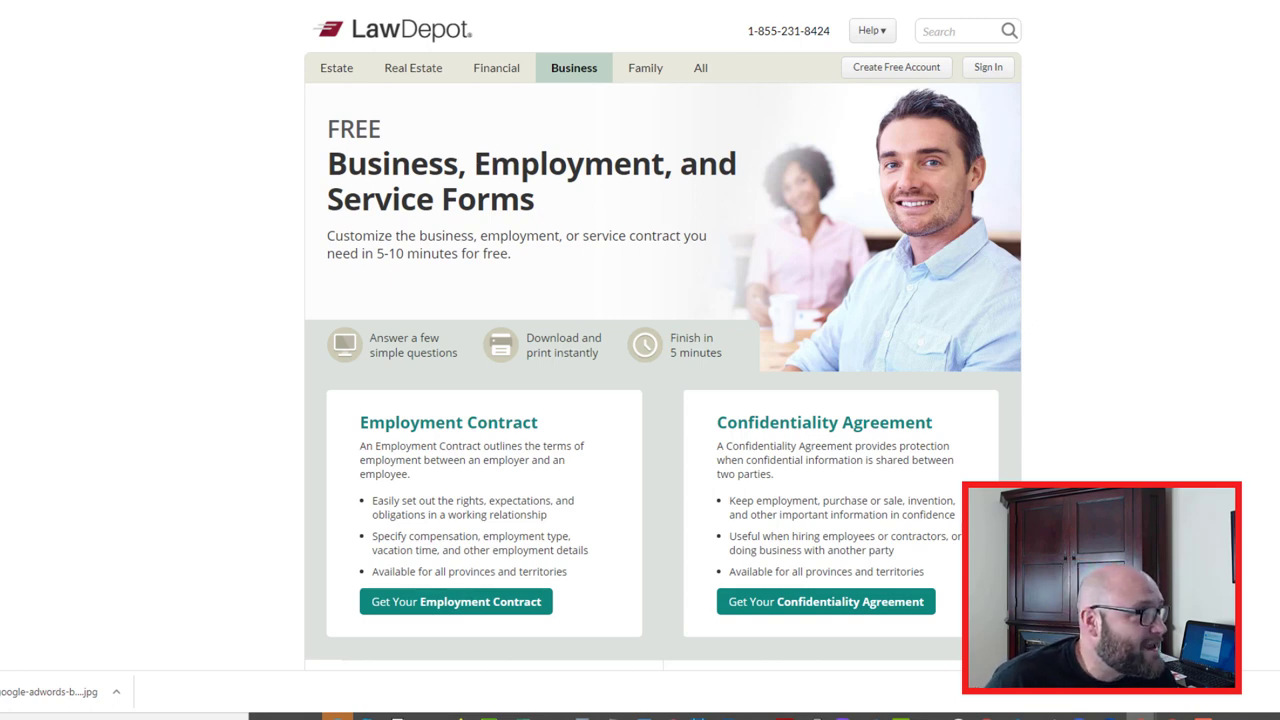
key("alt+Left")
Check the visitors, LP clicks and LP CTR of definition.org in the tracker report and copy its referrer-page address.
key("ctrl+Tab")
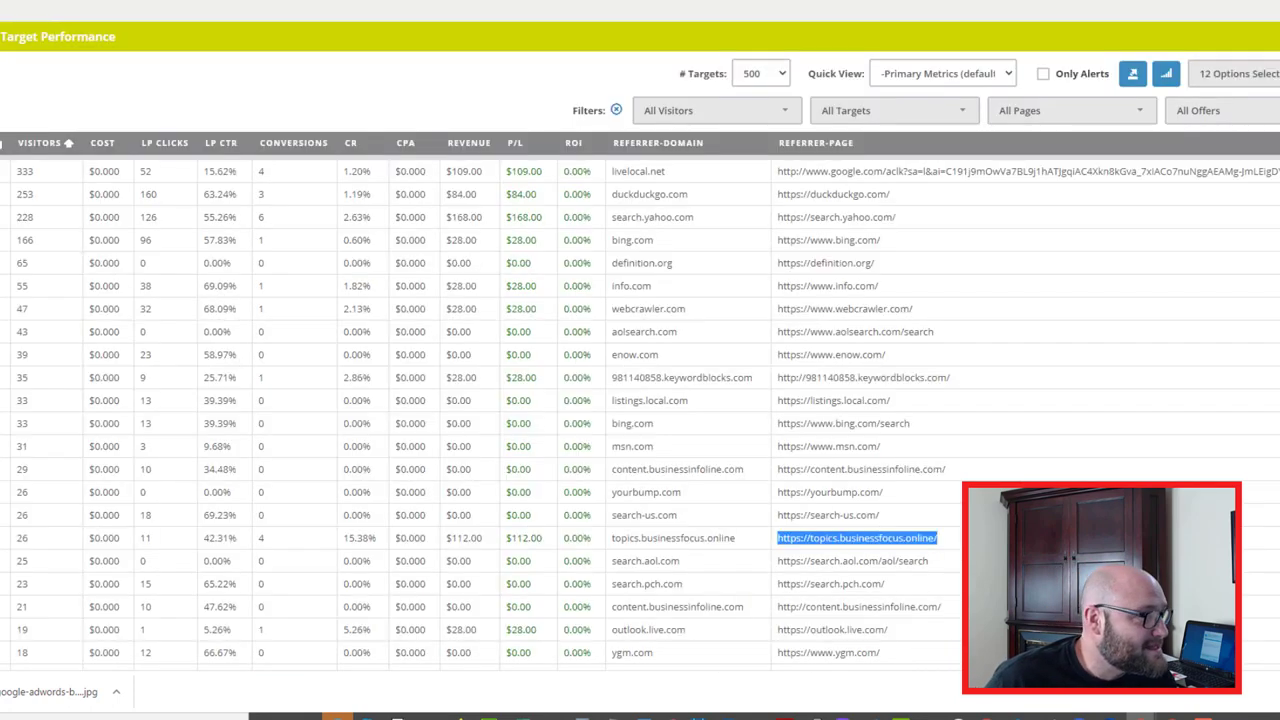
double_click(19, 264)
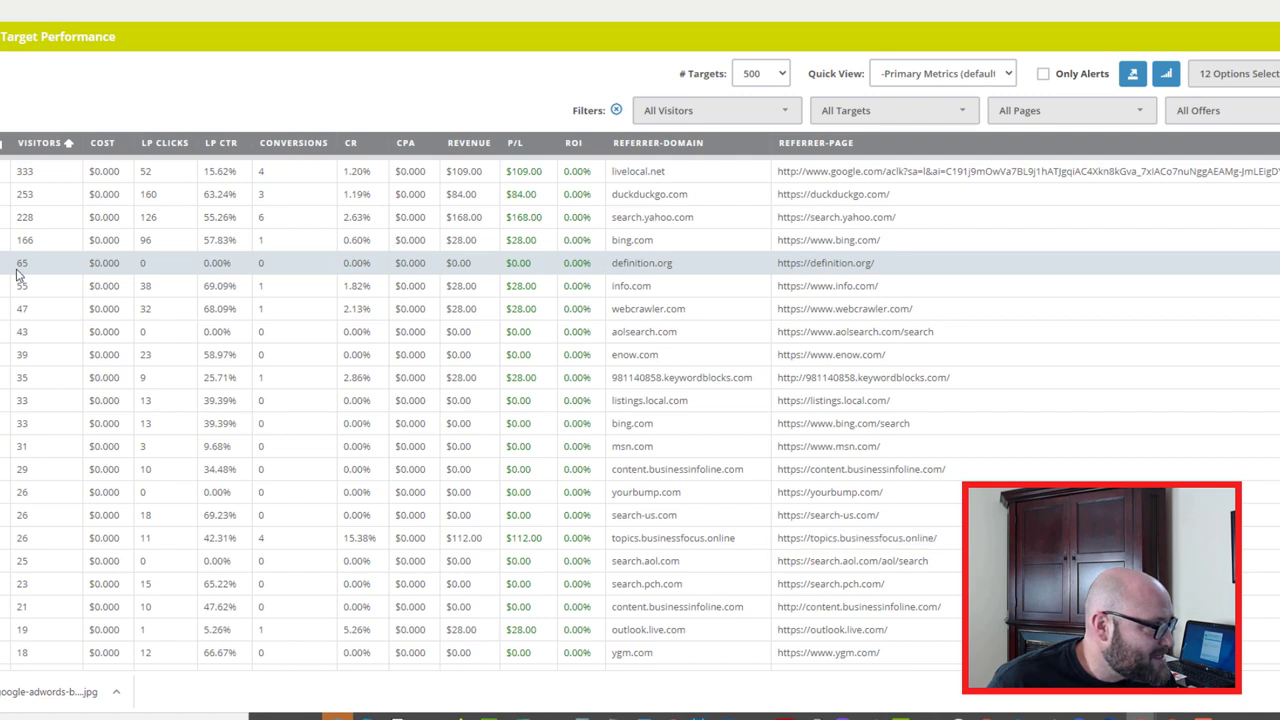
double_click(222, 264)
left_click(142, 266, "shift")
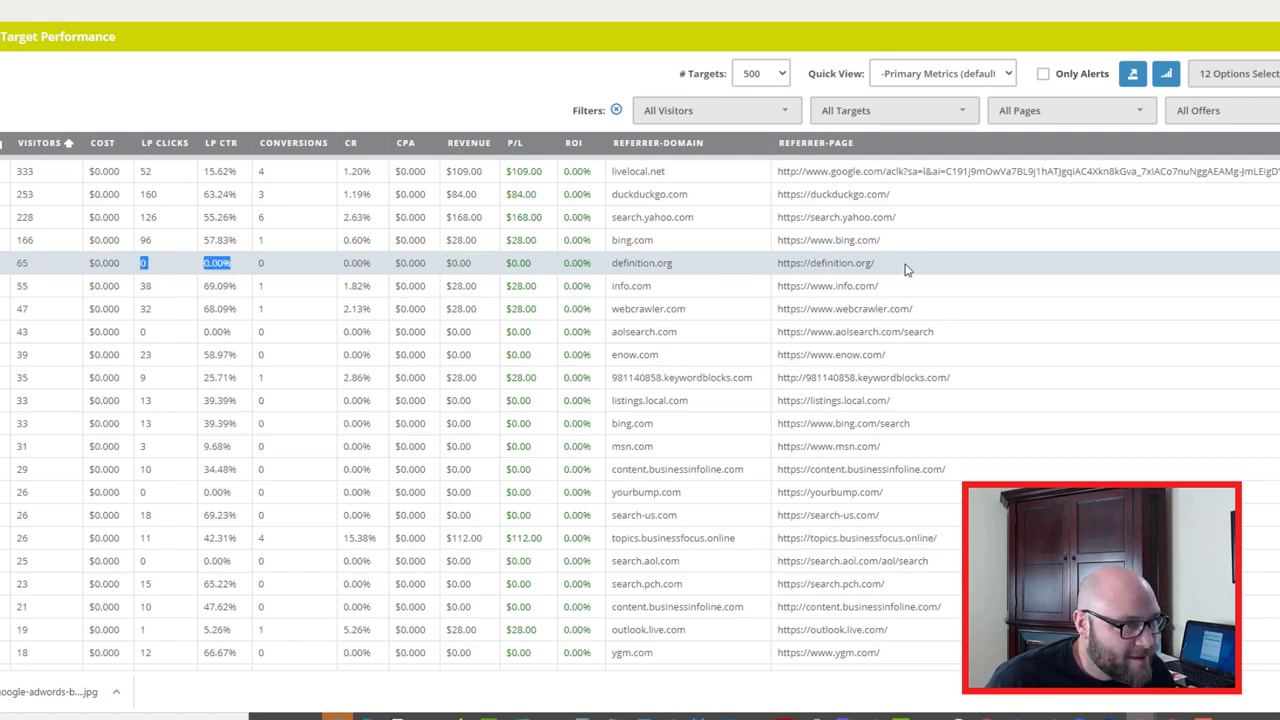
left_click_drag(902, 268, 772, 268)
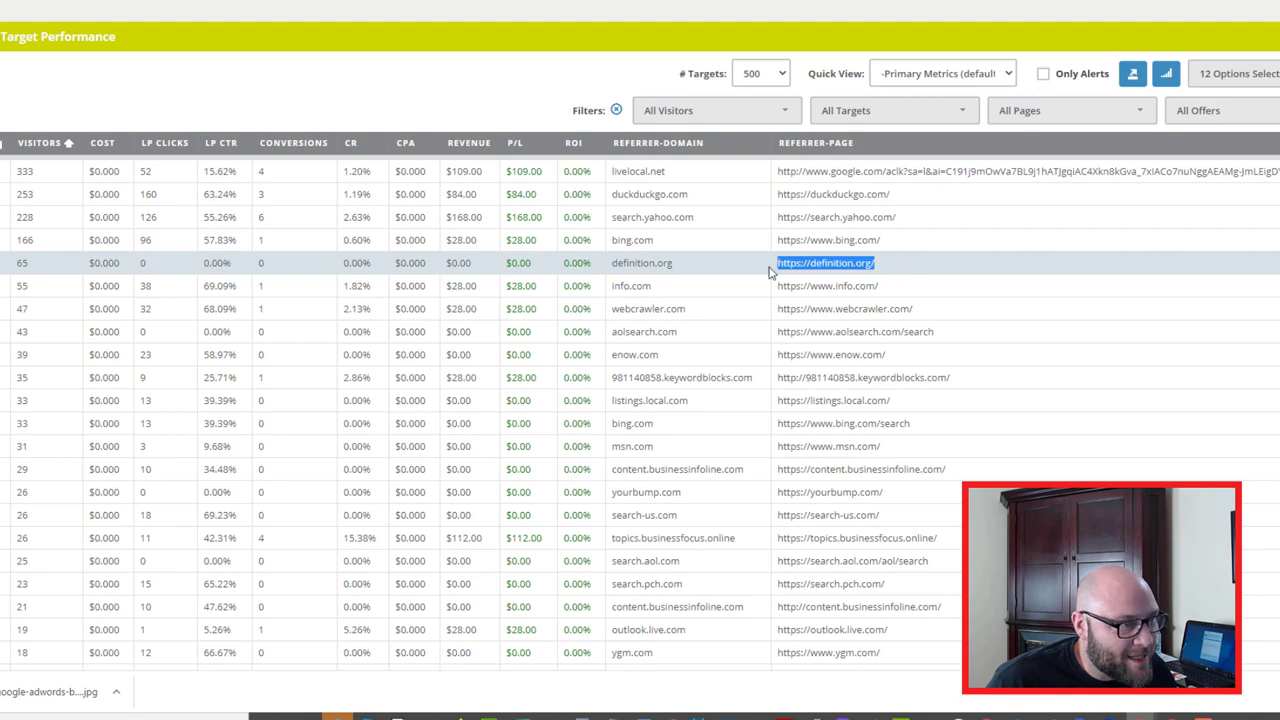
right_click(809, 267)
left_click(818, 277)
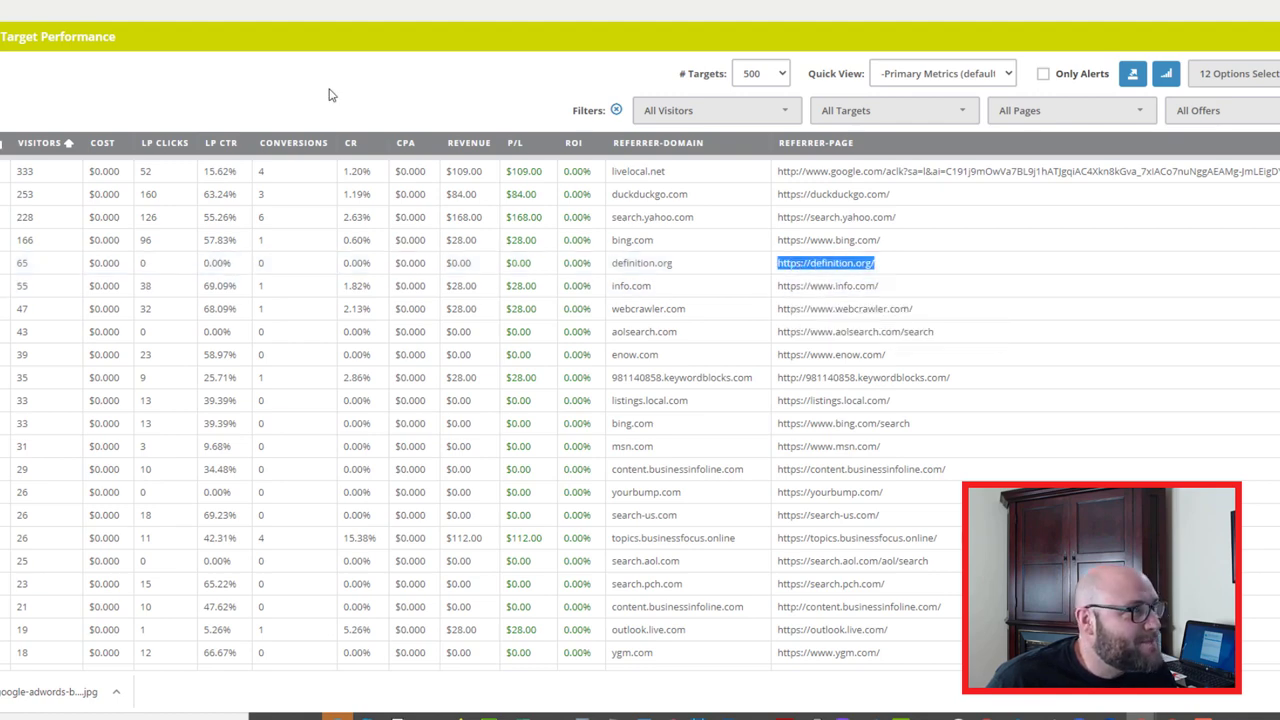
key("ctrl+Tab")
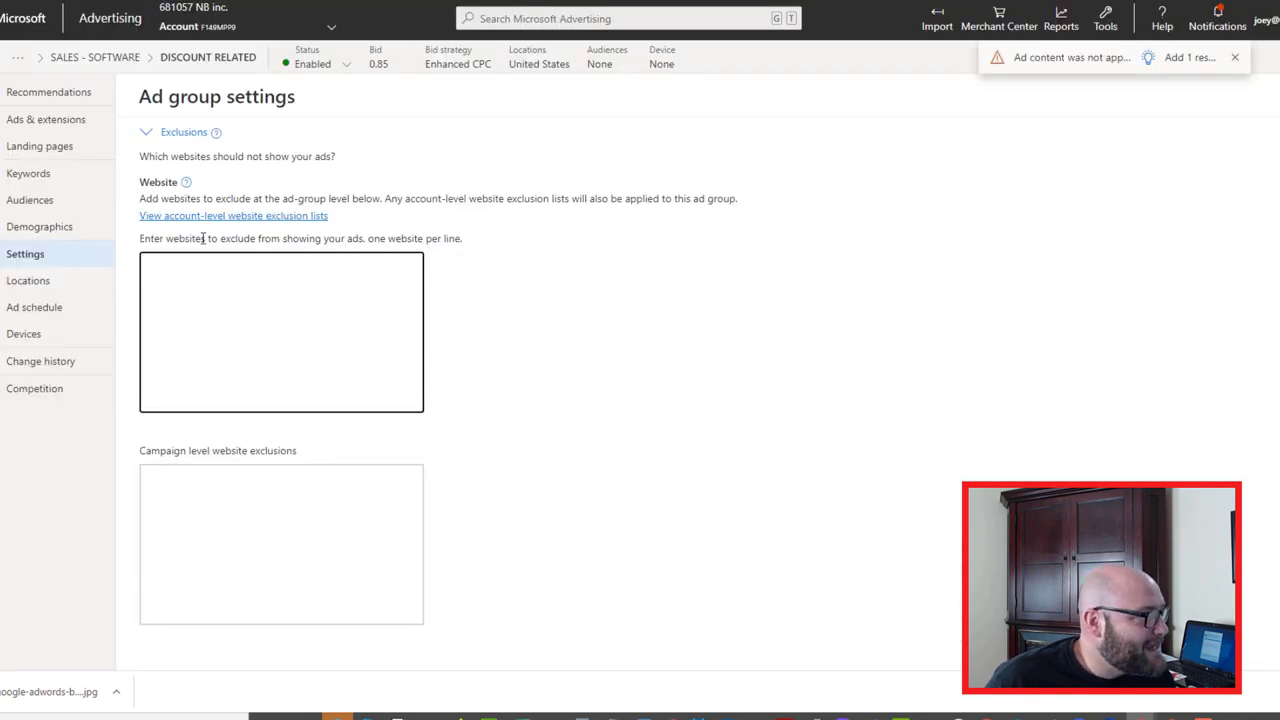
left_click_drag(174, 240, 371, 240)
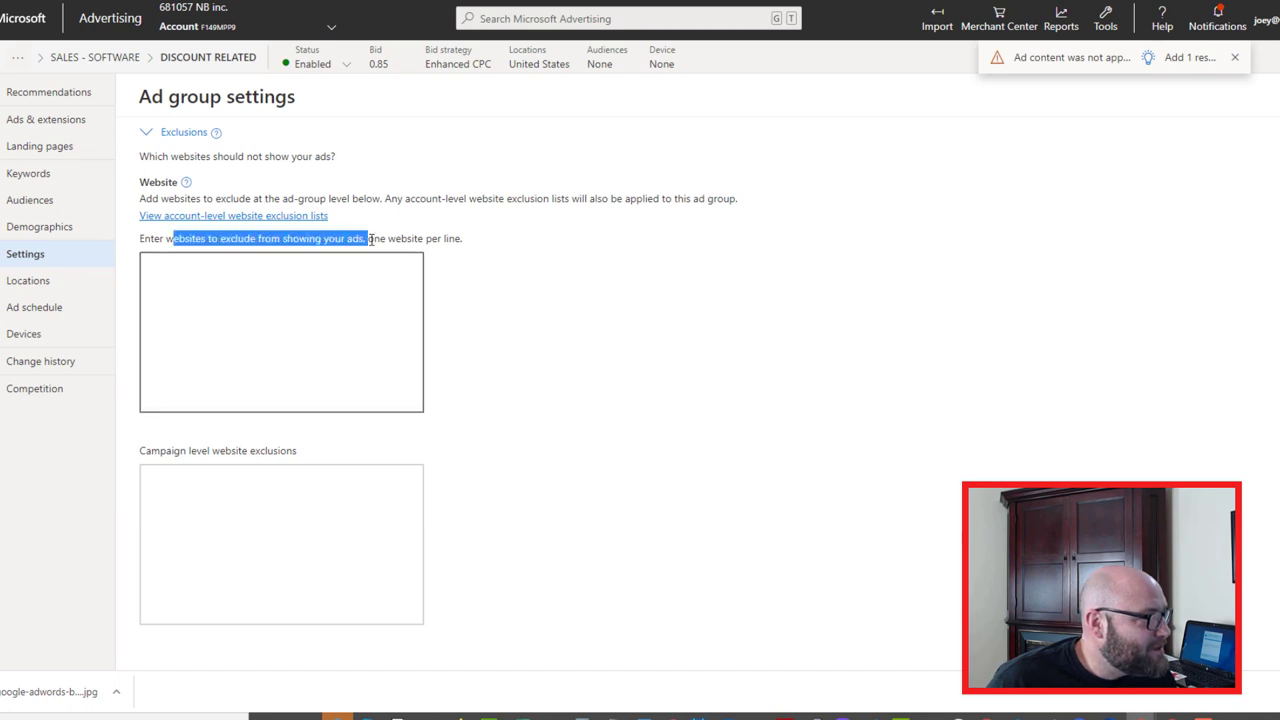
left_click(284, 281)
right_click(246, 284)
left_click(284, 401)
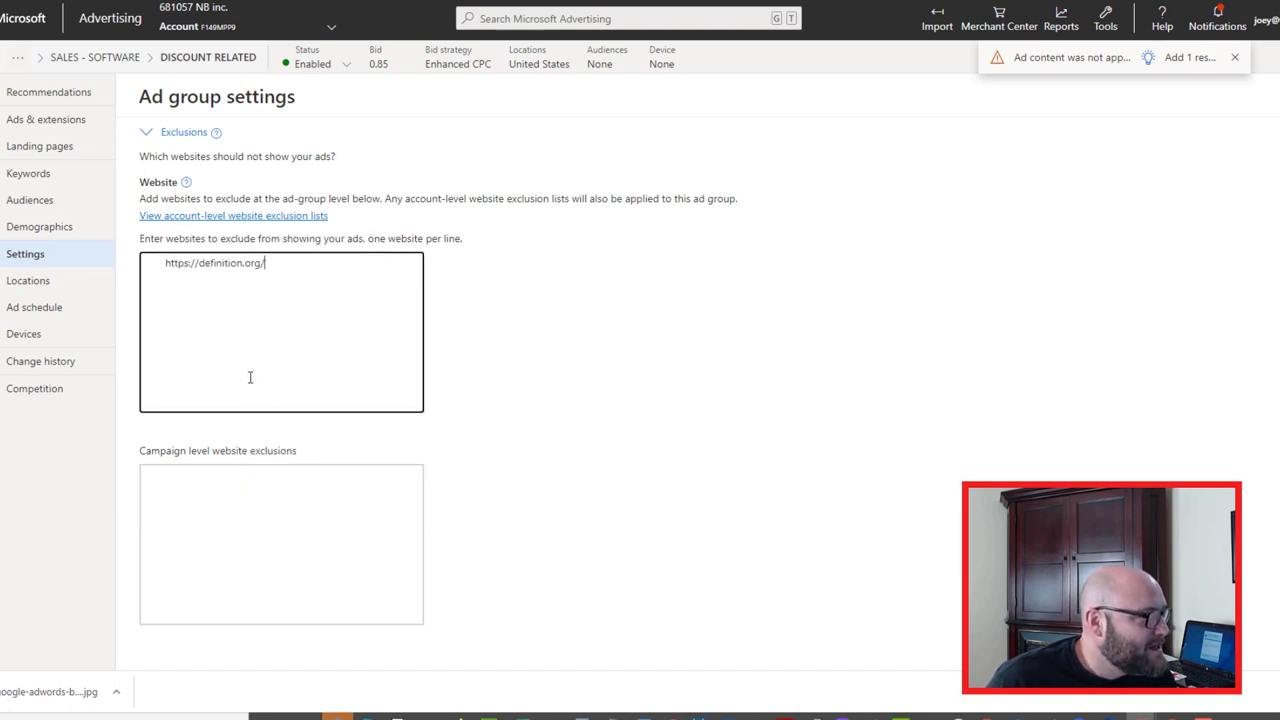
left_click_drag(160, 260, 210, 256)
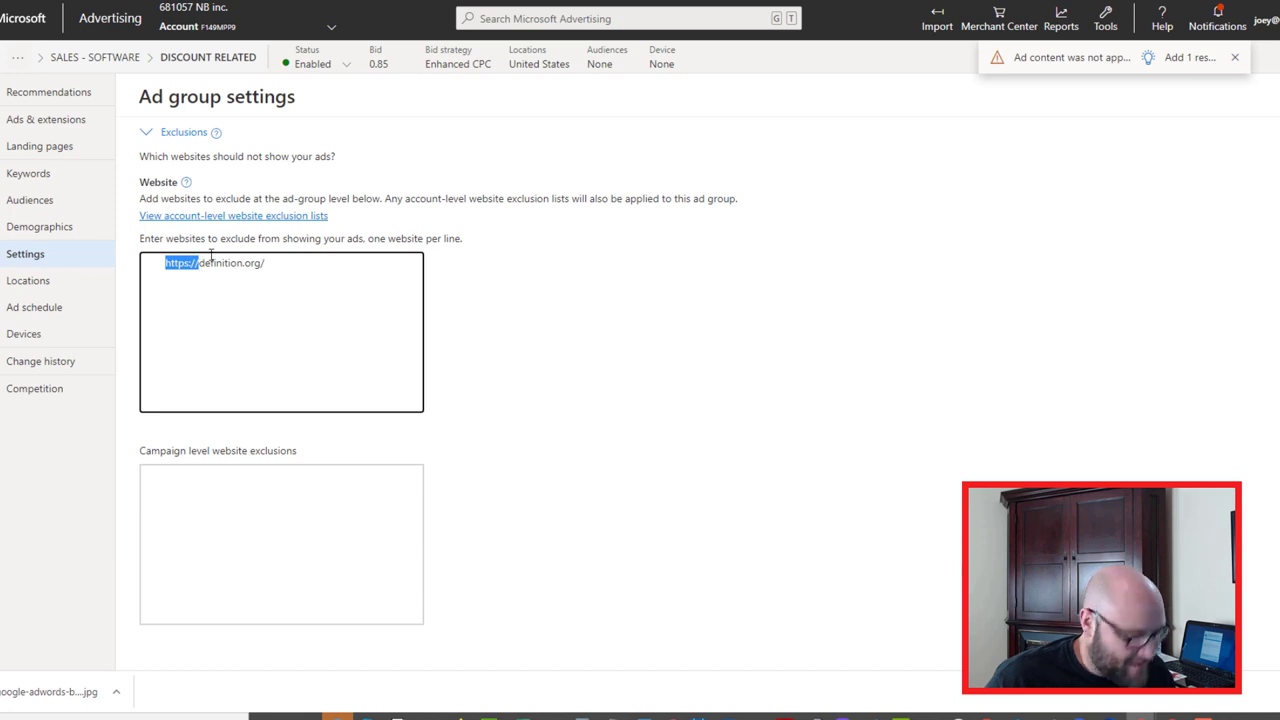
key("BackSpace")
key("BackSpace")
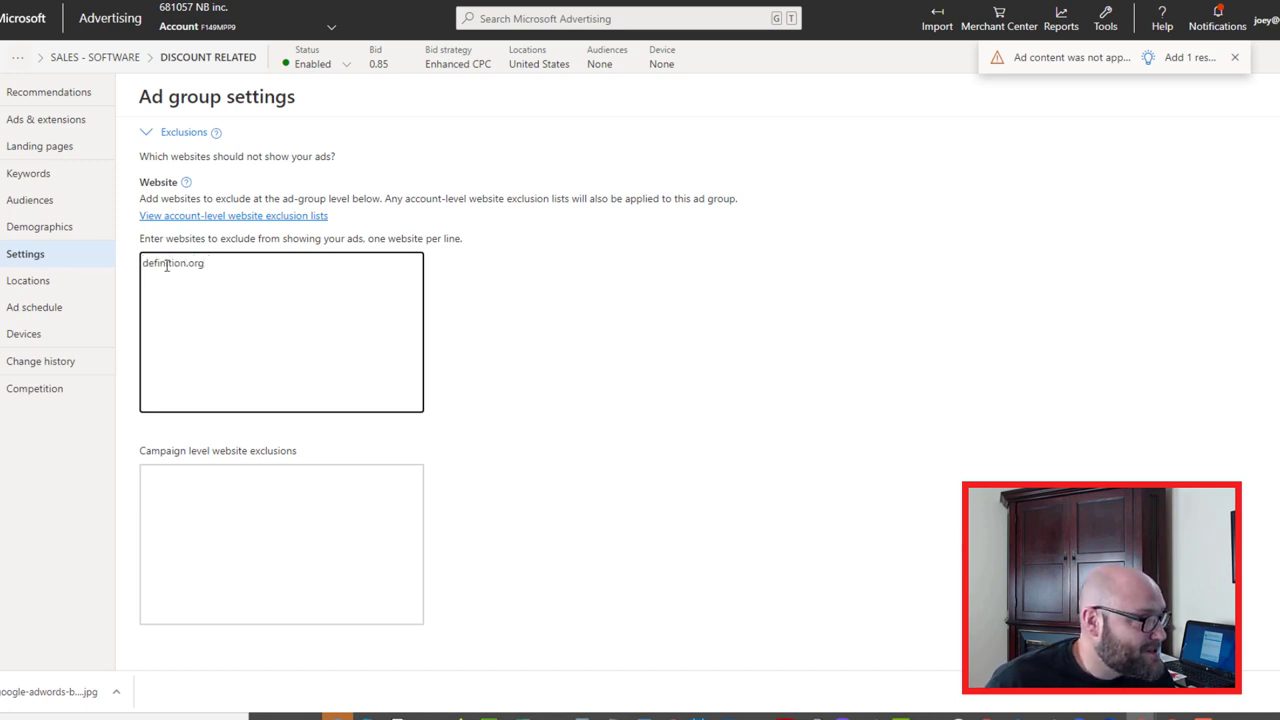
Save the ad group settings and open the settings of the SALES - SOFTWARE campaign.
scroll(251, 374, "down", 5)
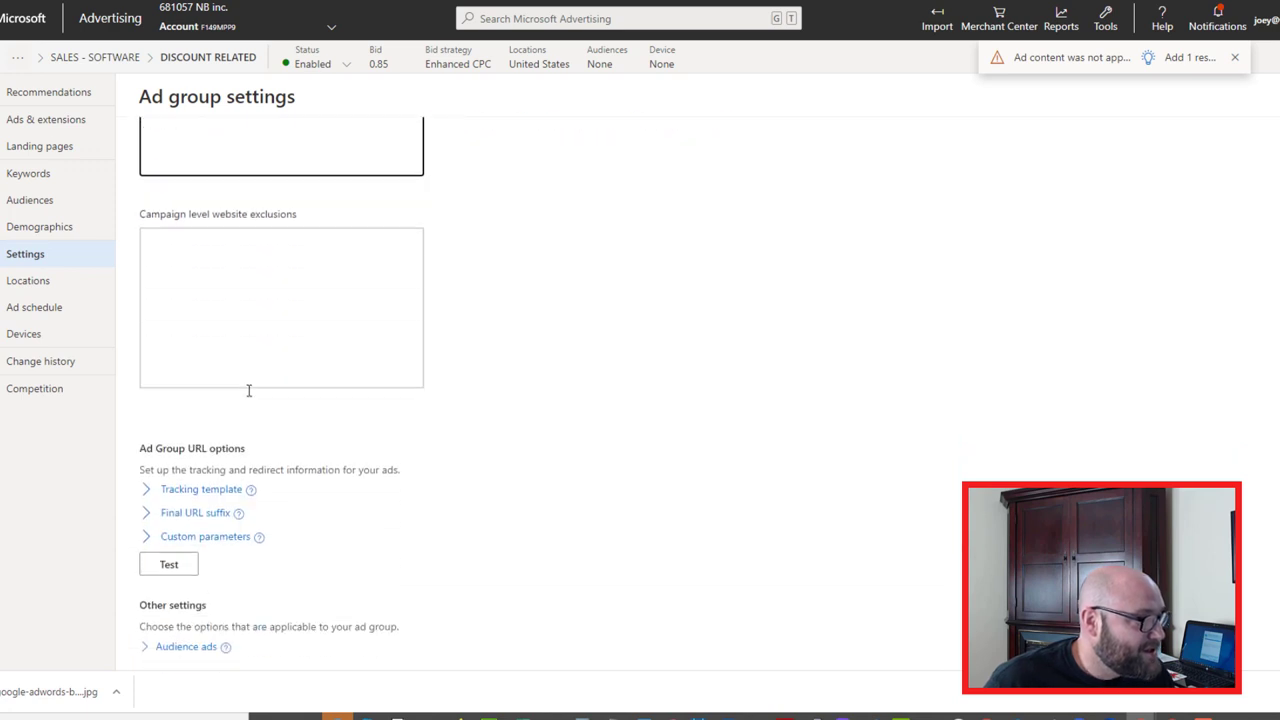
scroll(236, 460, "down", 7)
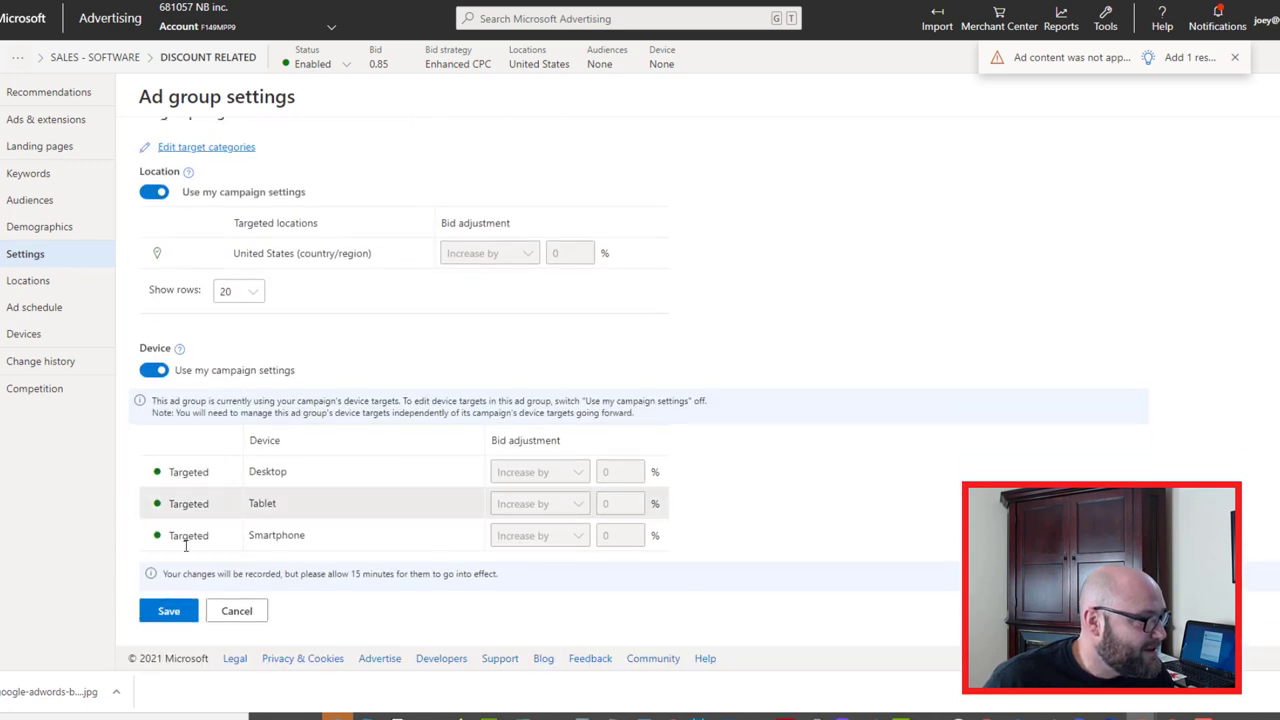
left_click(164, 609)
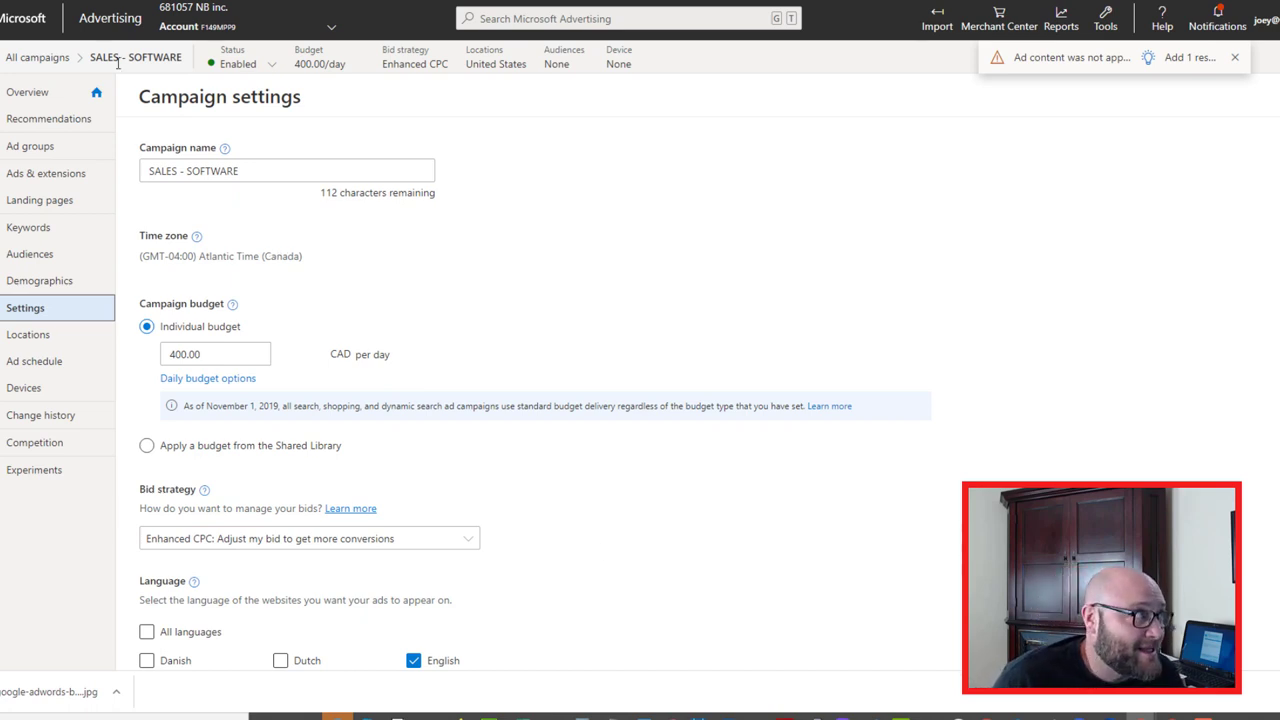
Examine the tracker's Google referrer-domain report, comparing google.com's clicks, conversions and revenue with those of the search partner domains.
key("ctrl+Tab")
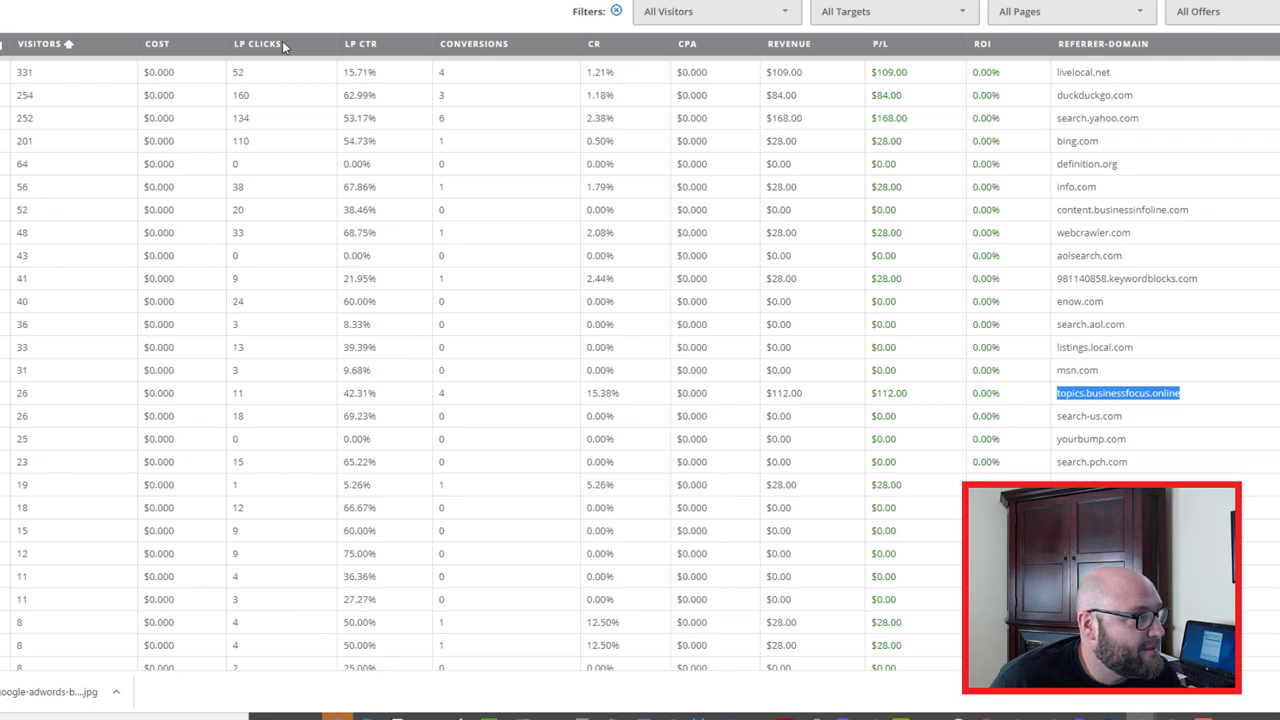
key("ctrl+Tab")
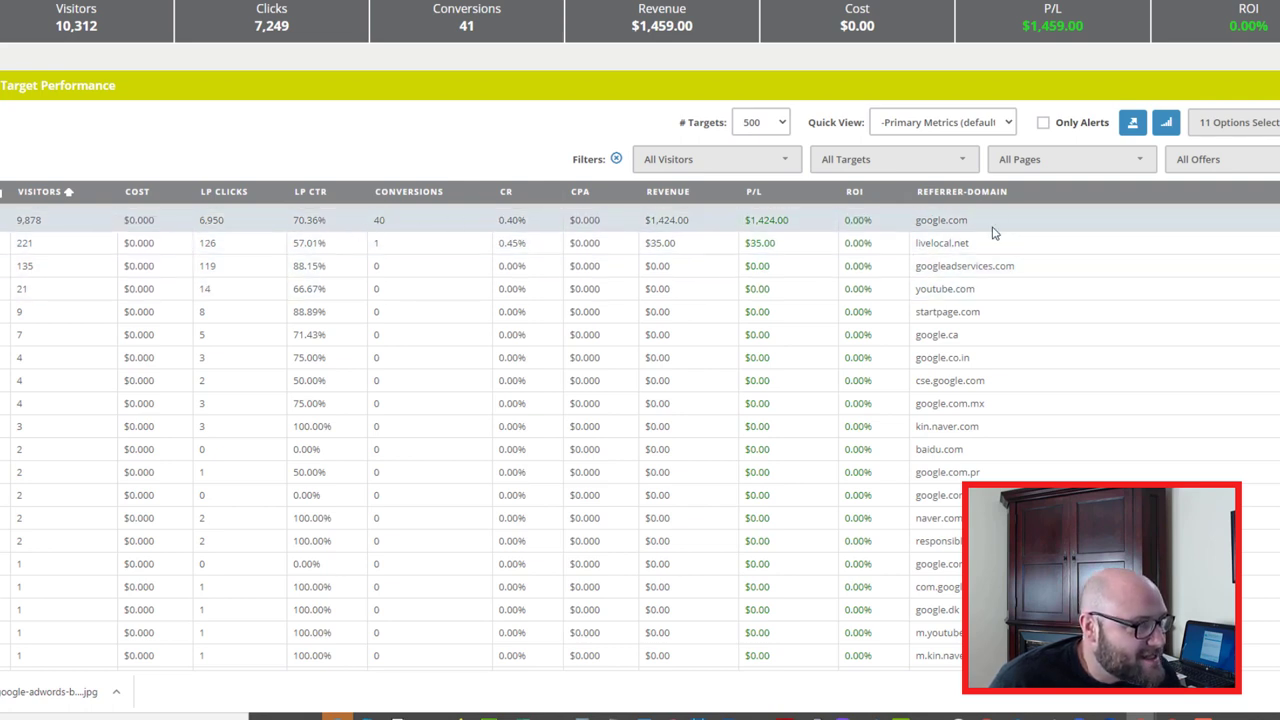
left_click_drag(988, 222, 893, 222)
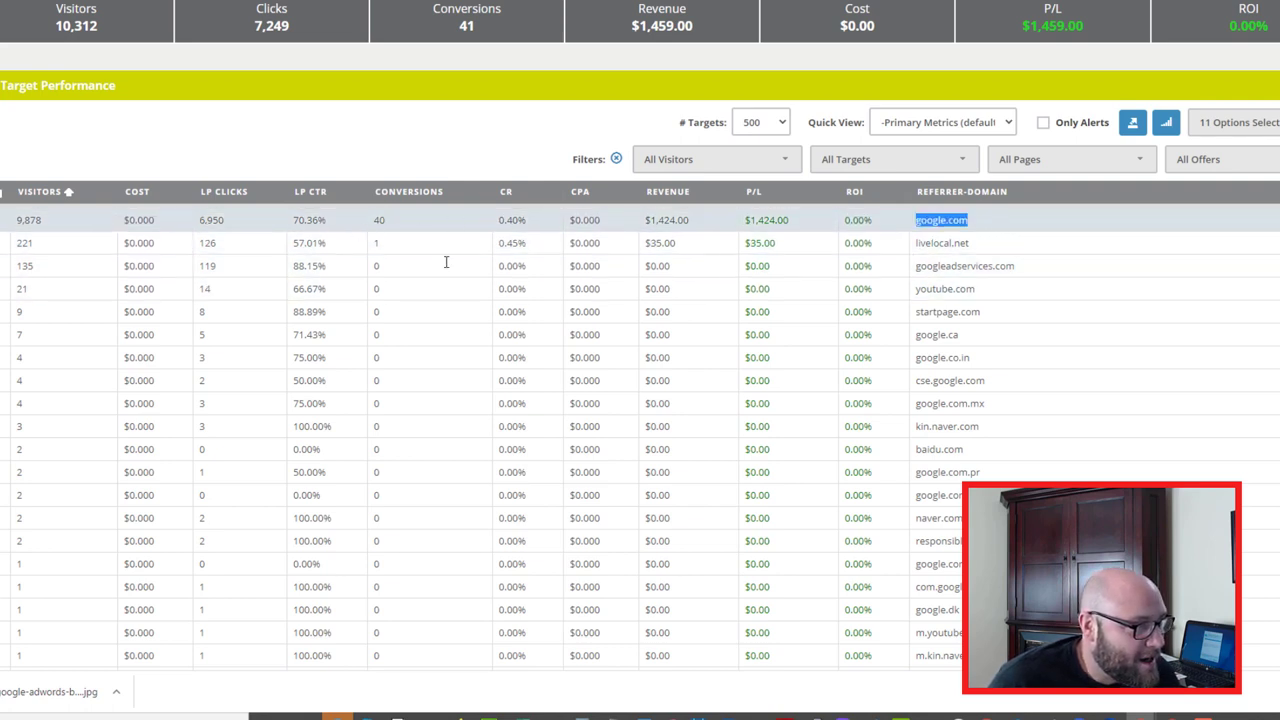
left_click_drag(14, 242, 322, 242)
left_click_drag(972, 220, 284, 234)
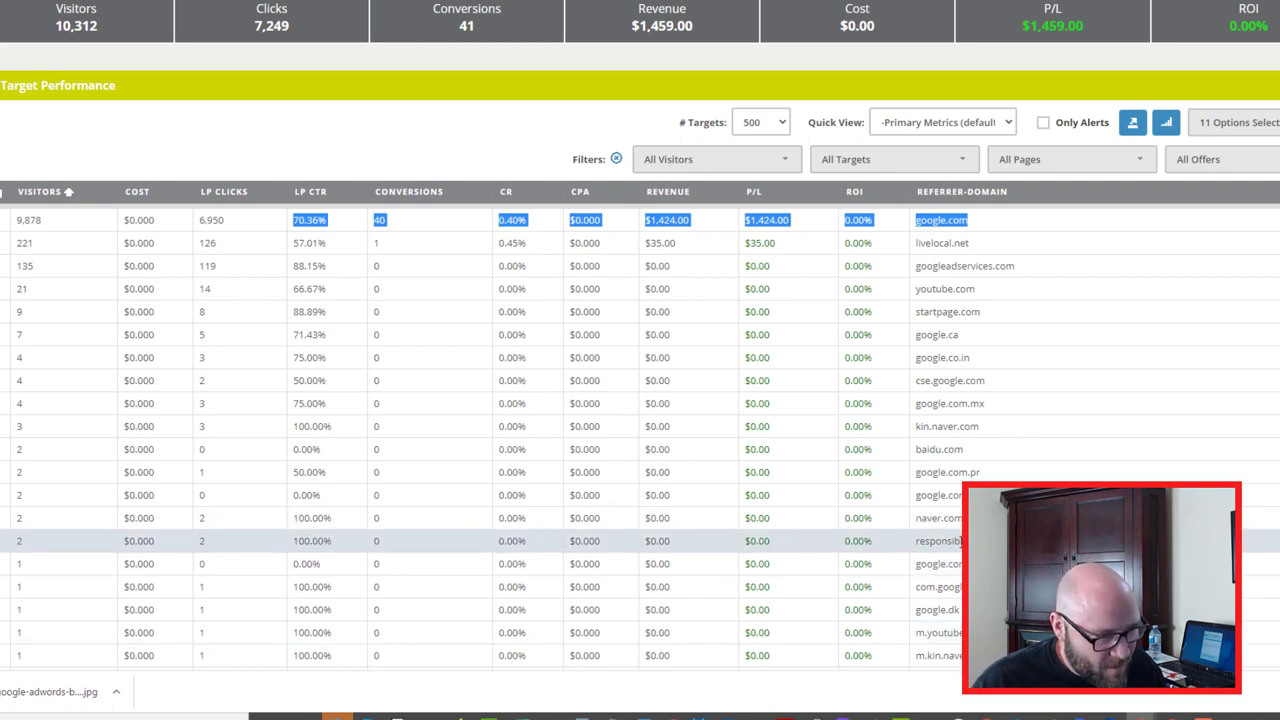
scroll(958, 545, "down", 1)
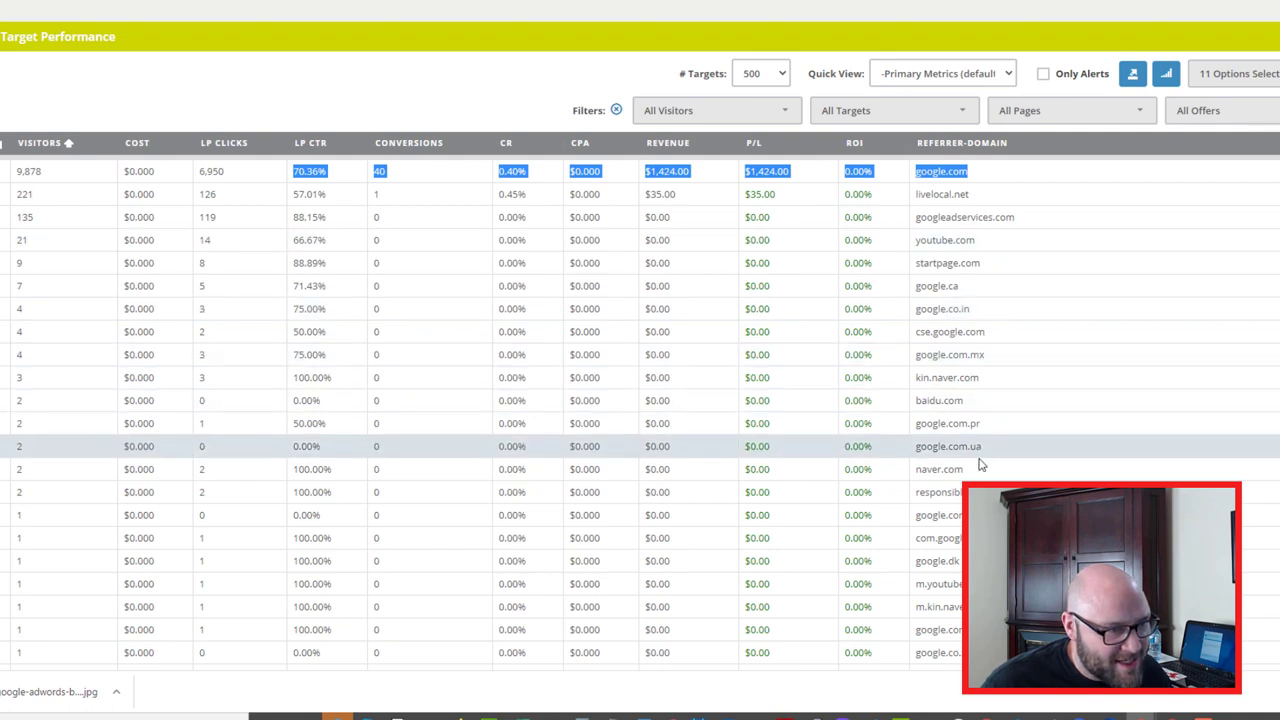
scroll(980, 465, "down", 1)
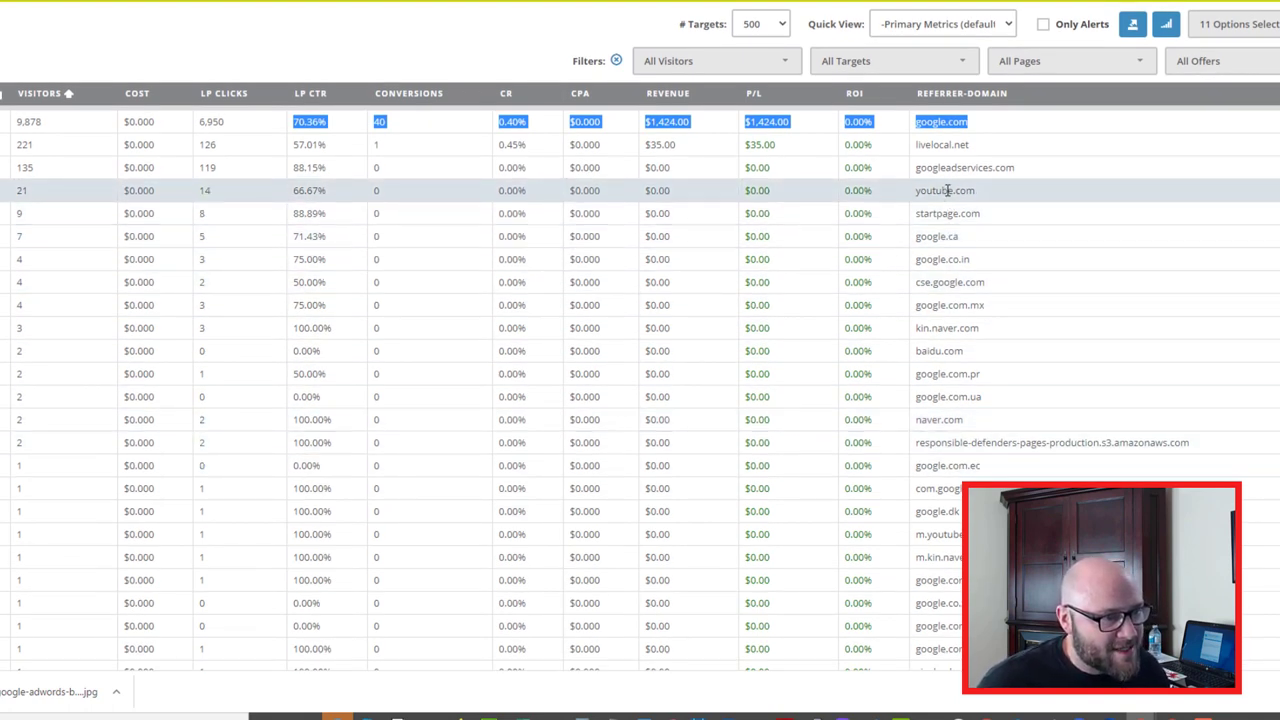
scroll(809, 531, "down", 1)
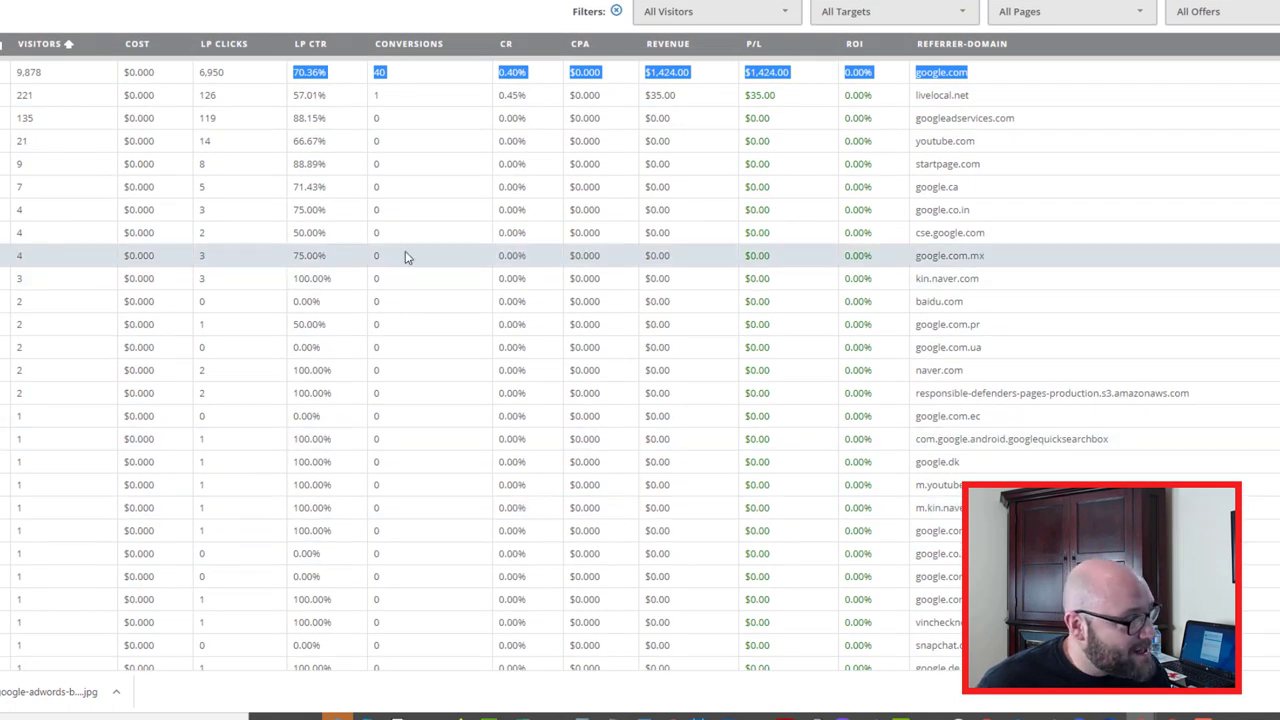